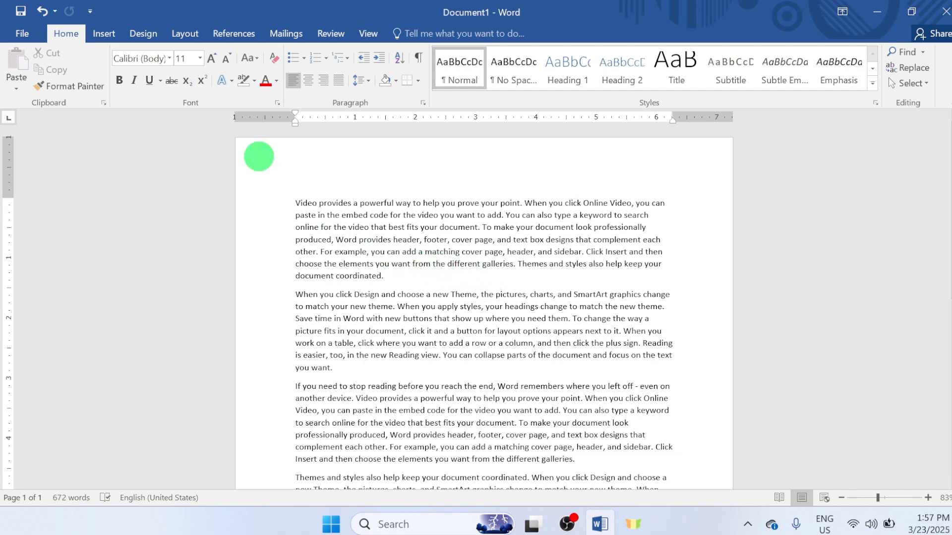
- Apply the Normal margin preset, 1" on every side, to the document
click(186, 34)
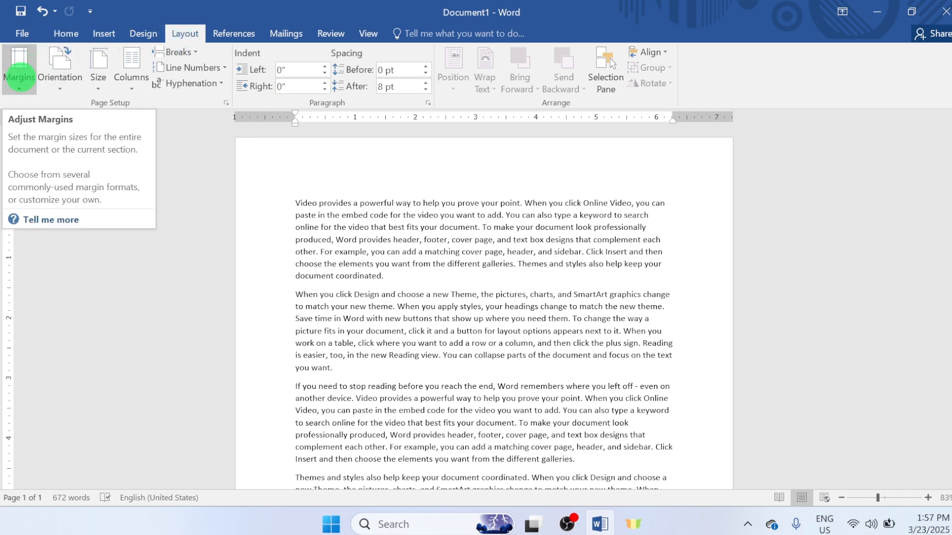
click(19, 77)
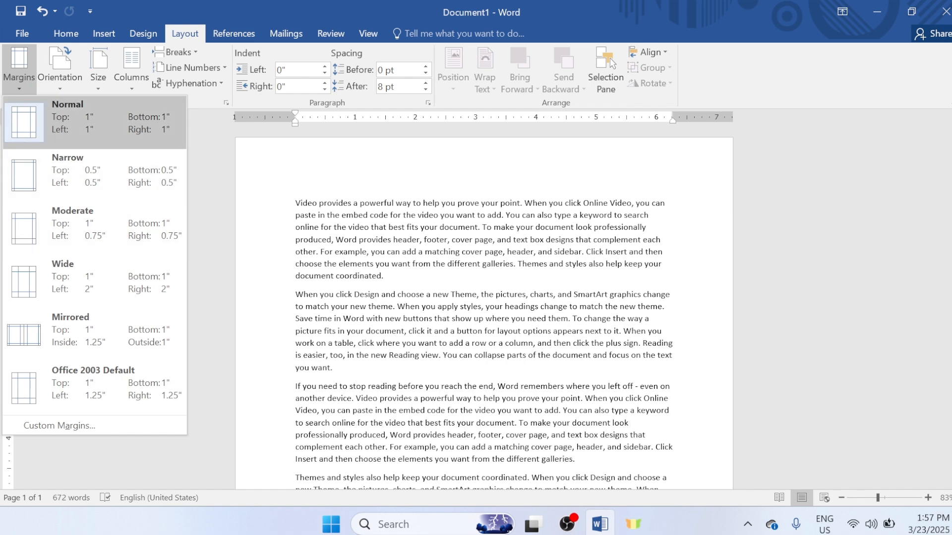
click(94, 119)
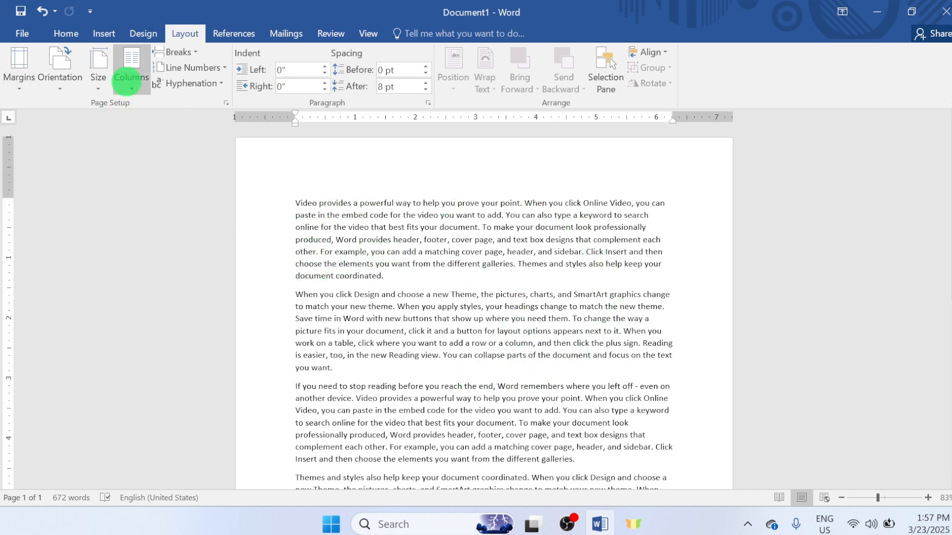
- Try the Narrow margin preset on the document, and replace it with the Wide preset
click(20, 62)
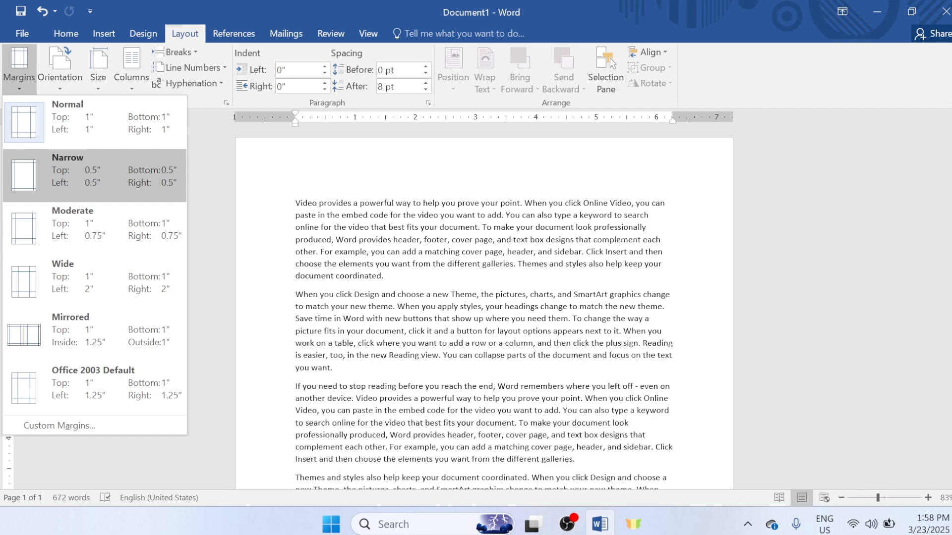
click(83, 164)
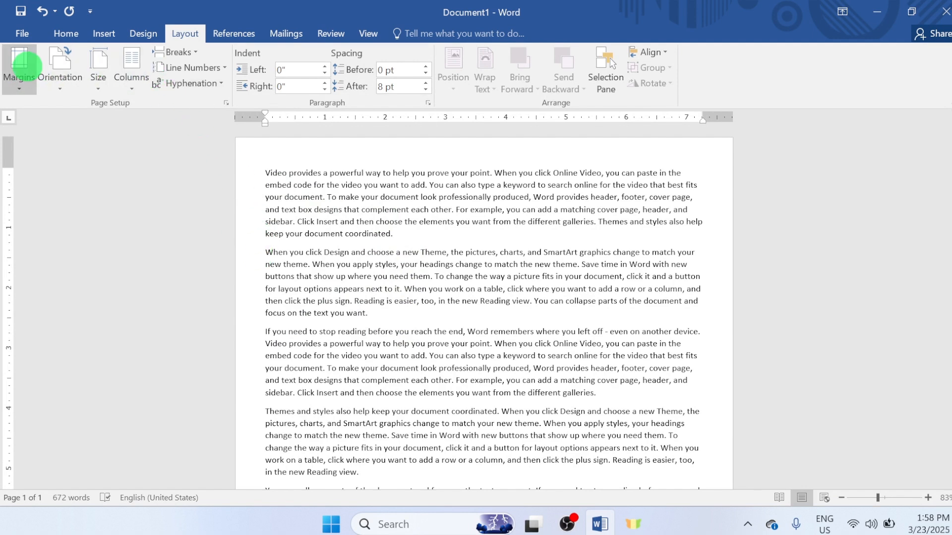
click(25, 67)
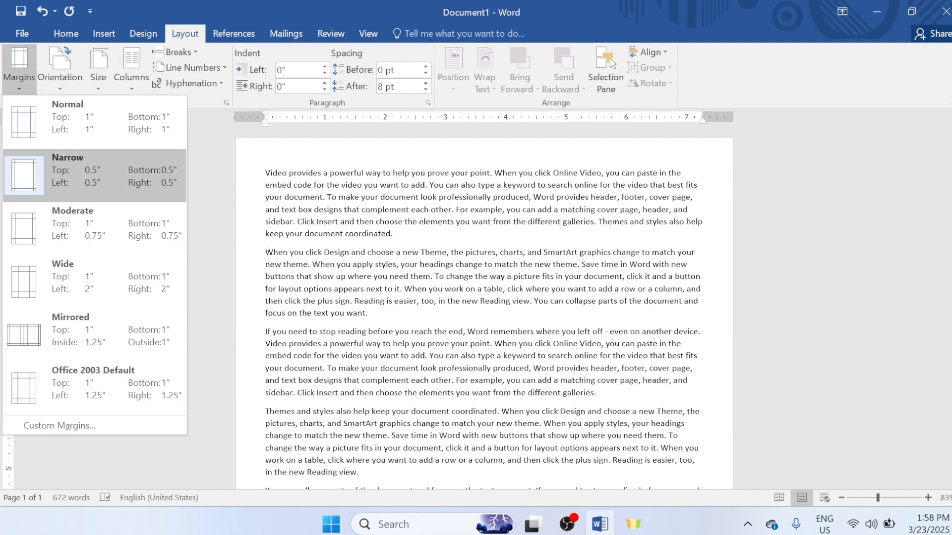
click(47, 273)
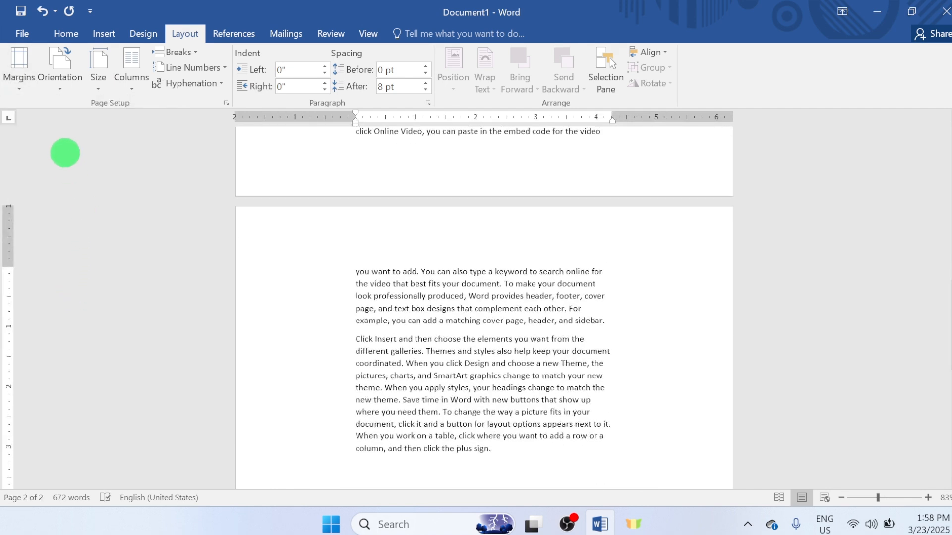
- Apply the Narrow margin preset, 0.5" on every side, to the document
click(9, 81)
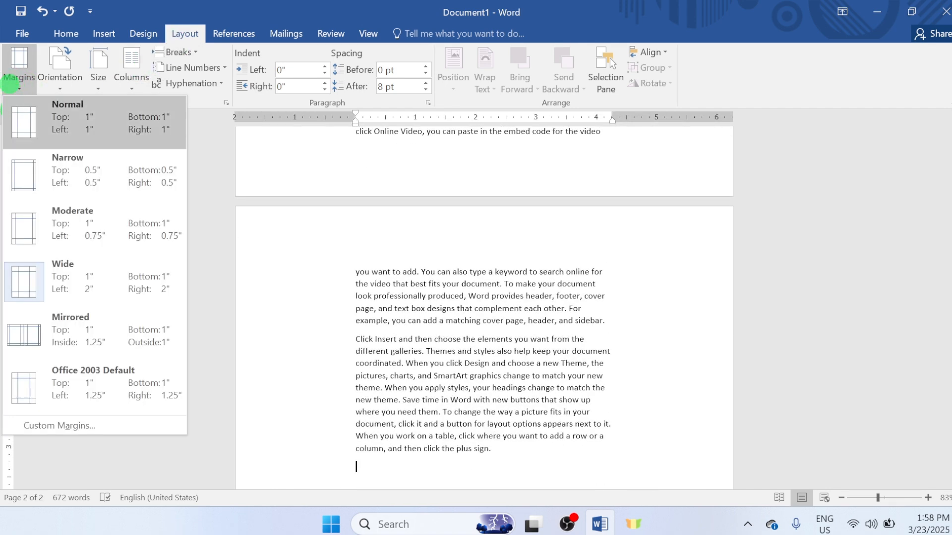
click(34, 170)
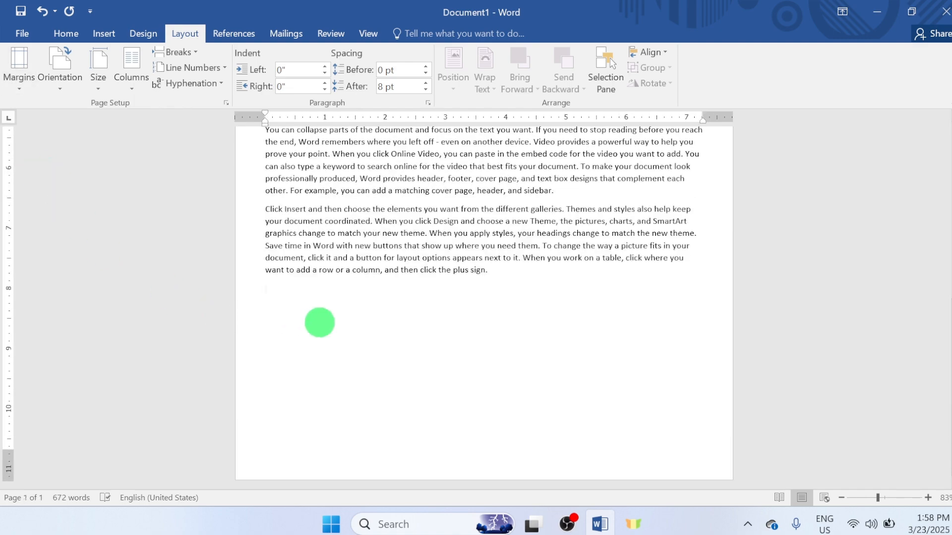
scroll(392, 277, up, 10)
scroll(400, 304, up, 1)
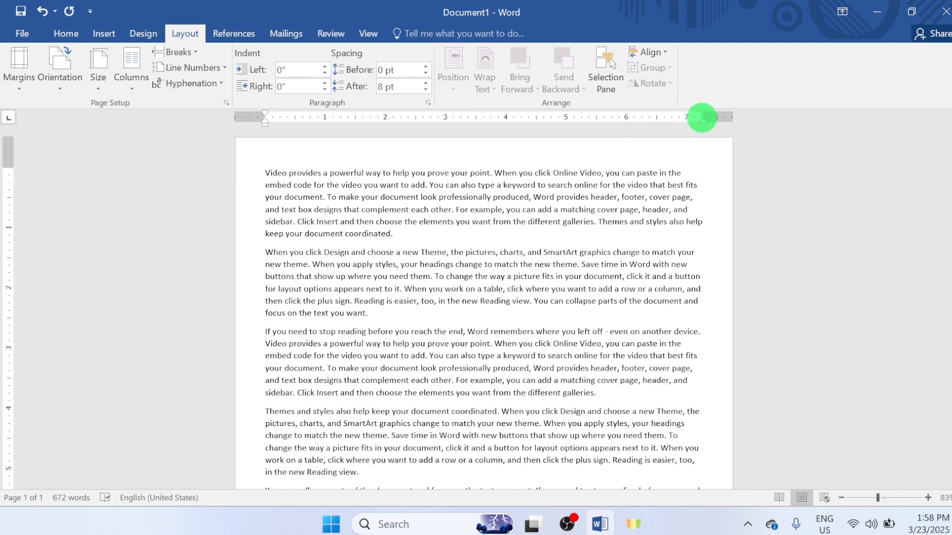
- Reduce the page's right margin on the horizontal ruler by moving its boundary to just past the 7.5" mark
drag(702, 114, 722, 119)
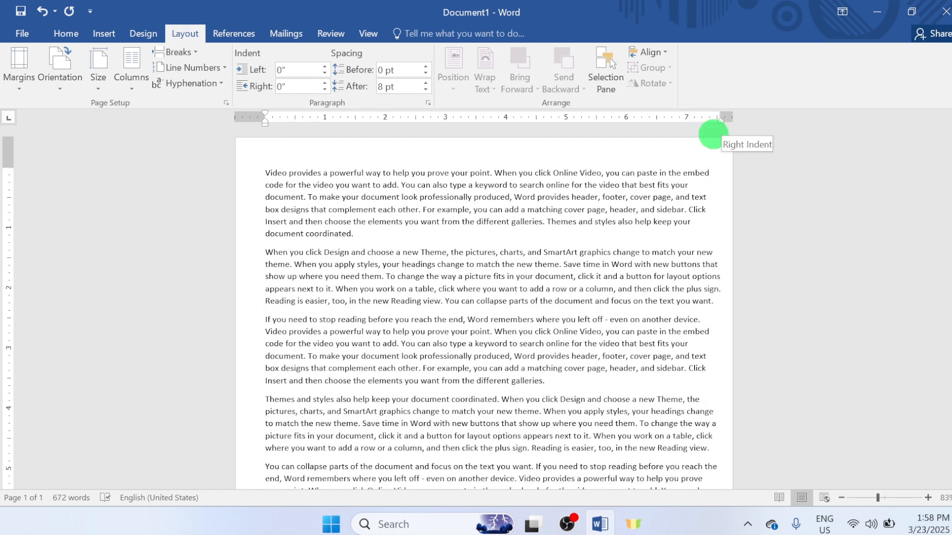
mouse_move(720, 116)
mouse_down()
mouse_move(662, 142)
mouse_move(685, 117)
mouse_move(720, 117)
mouse_up()
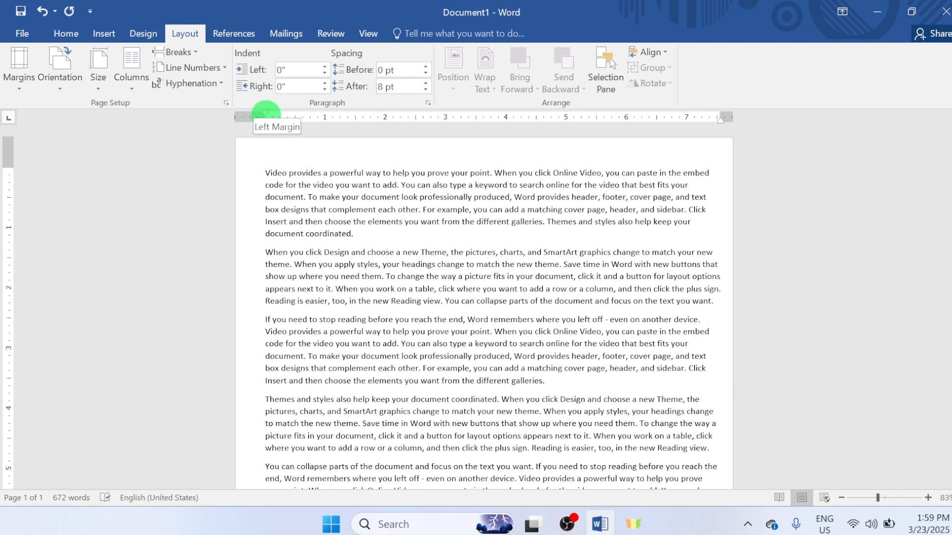
mouse_move(265, 113)
mouse_down()
mouse_move(249, 121)
mouse_move(265, 121)
mouse_up()
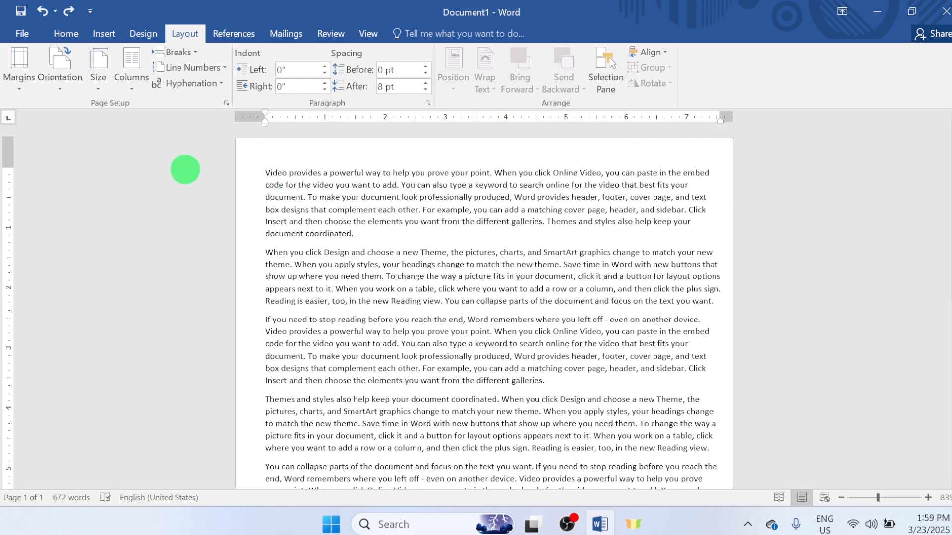
- Reduce the page's top margin on the vertical ruler so the text starts close to the upper page edge
scroll(248, 230, down, 3)
scroll(213, 227, up, 3)
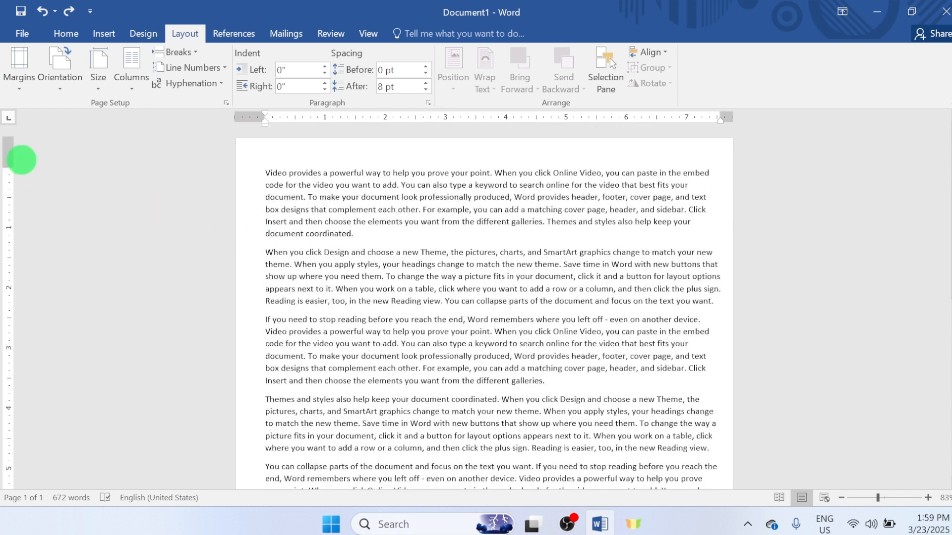
drag(9, 167, 7, 143)
- Slightly adjust the page's bottom margin on the vertical ruler
scroll(110, 189, down, 10)
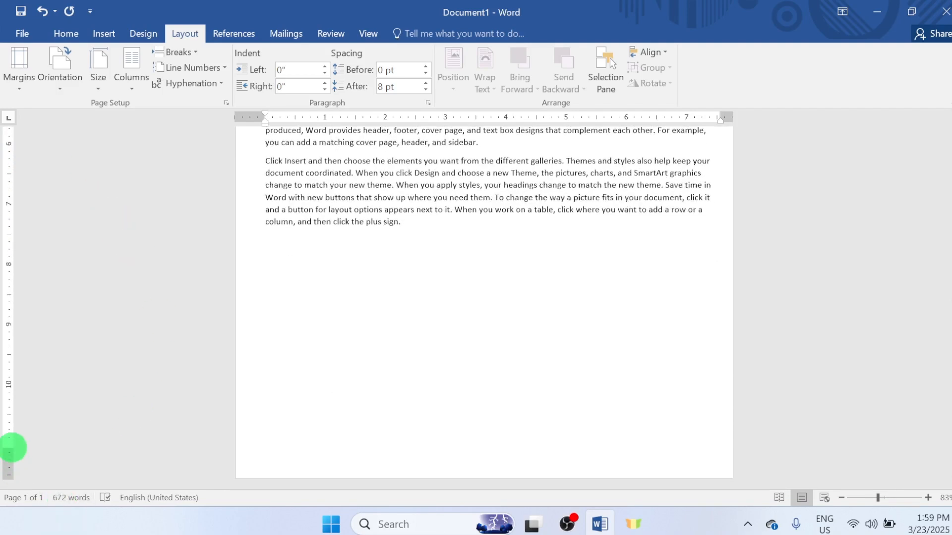
mouse_move(11, 465)
mouse_down()
mouse_move(15, 479)
mouse_move(5, 280)
mouse_move(7, 461)
mouse_up()
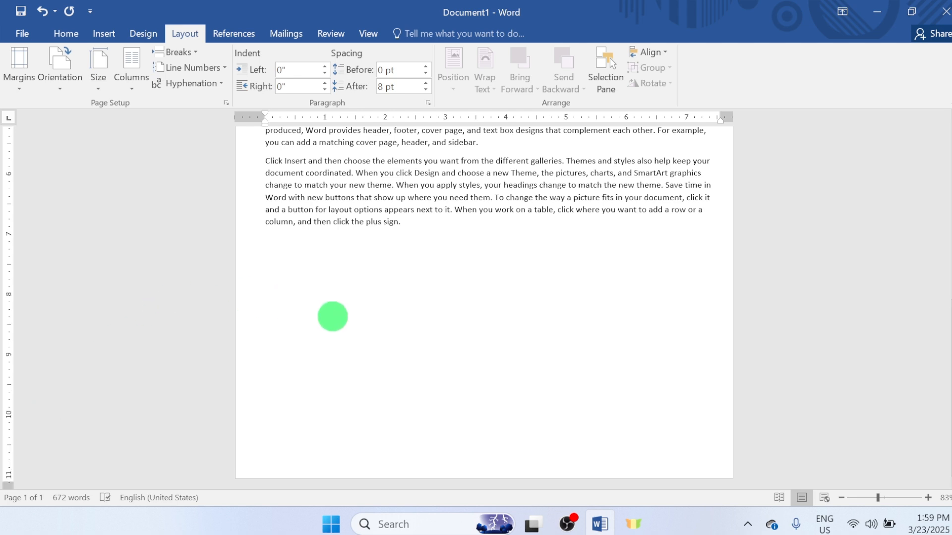
scroll(307, 307, up, 4)
scroll(313, 282, down, 4)
scroll(315, 287, down, 1)
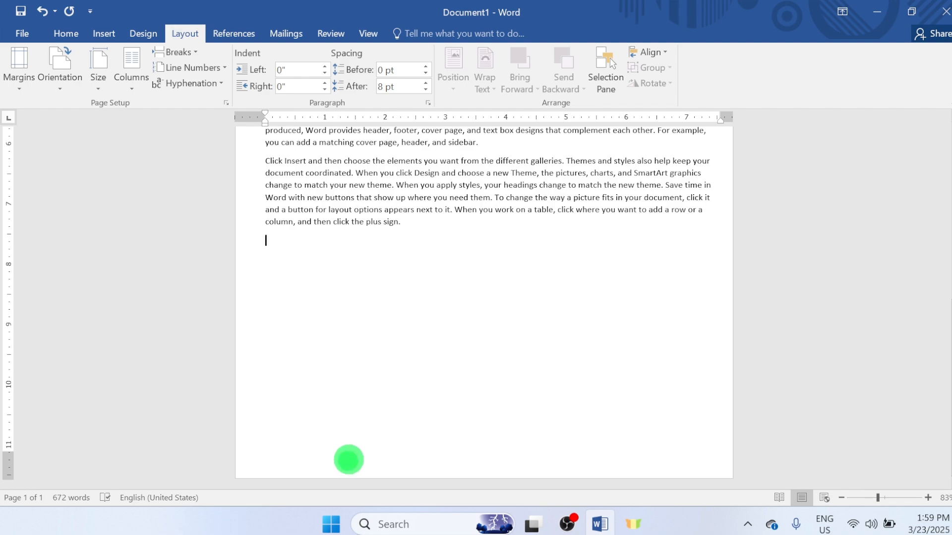
scroll(297, 288, up, 5)
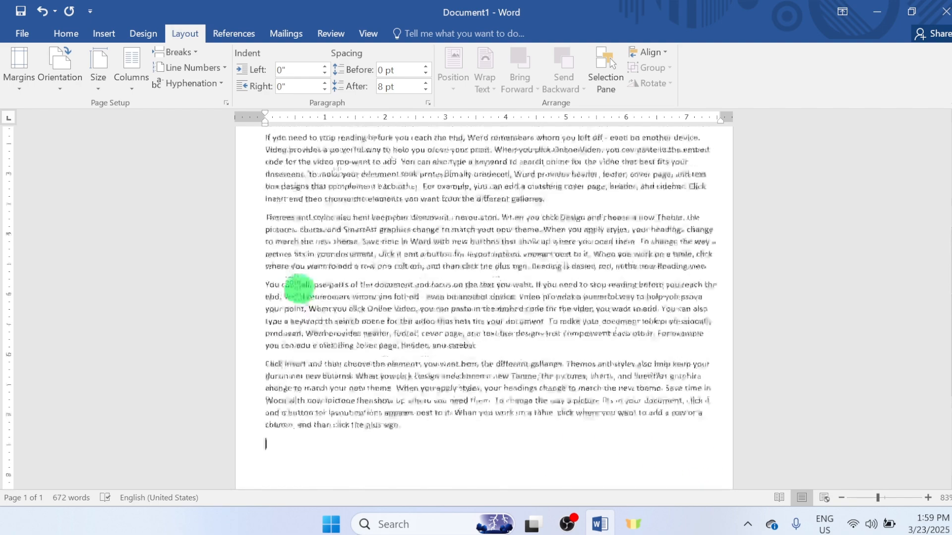
scroll(299, 286, up, 3)
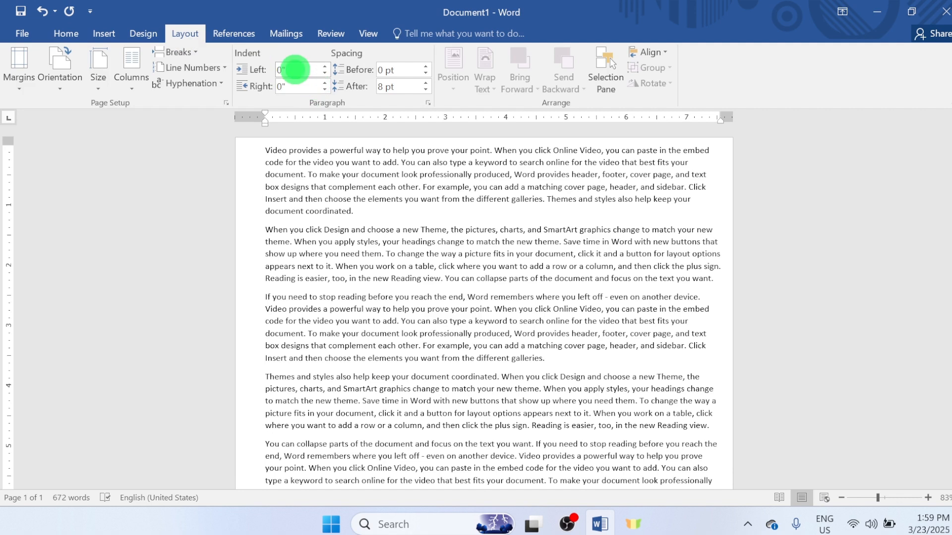
- Try to set the left paragraph indent to 5
click(295, 70)
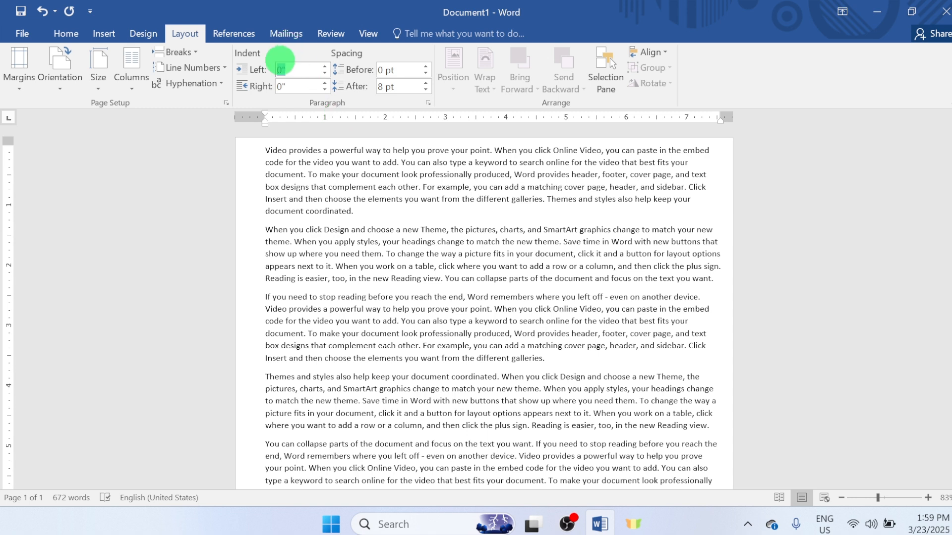
text(5)
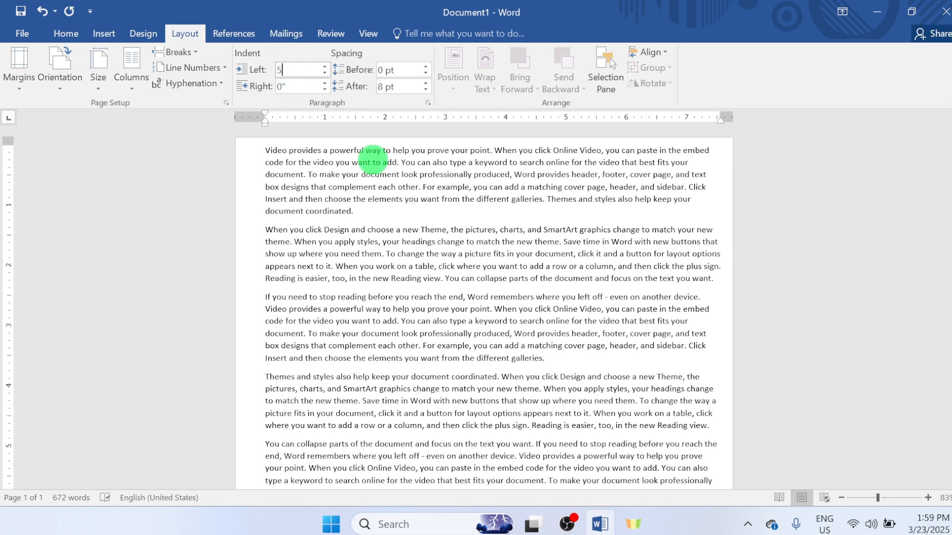
click(381, 242)
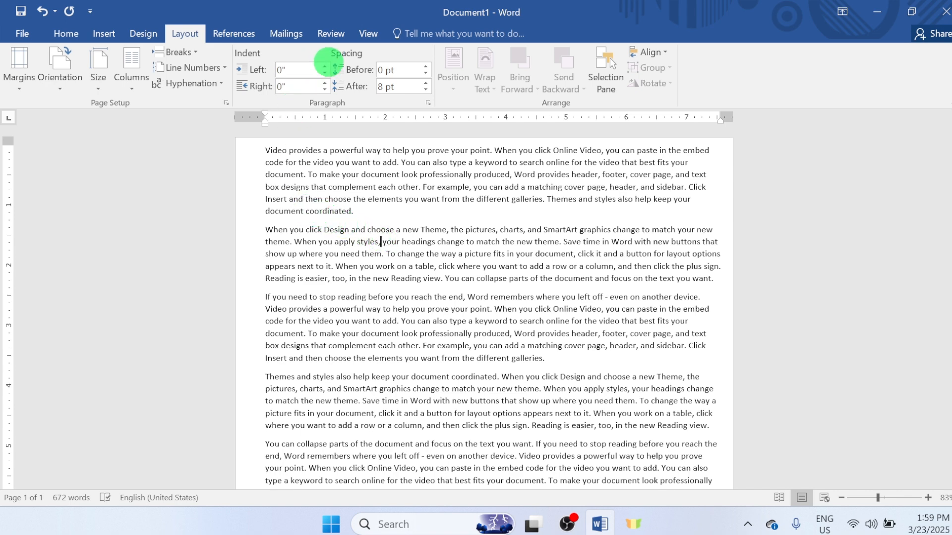
- Set the left indent of all the document's text to 0.4"
key(ctrl+a)
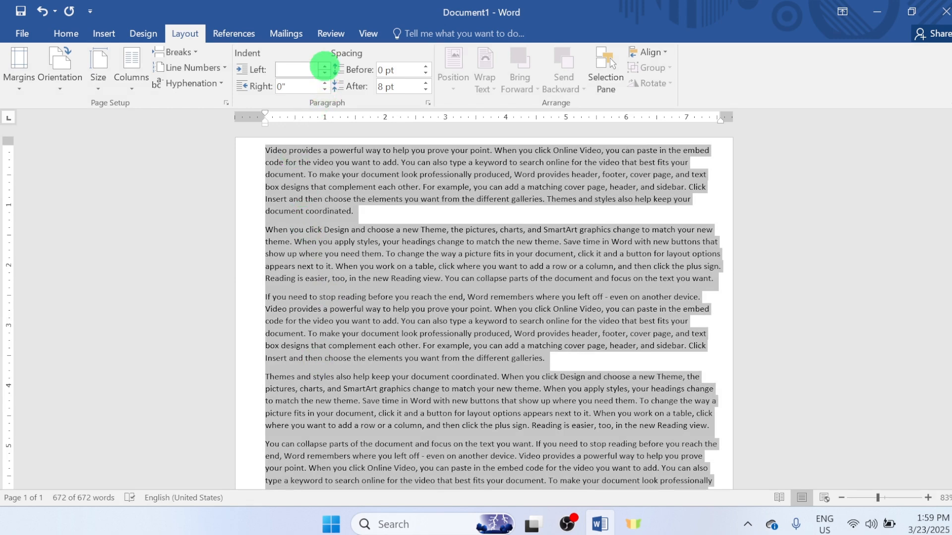
click(324, 66)
click(325, 66)
click(324, 66)
click(324, 66)
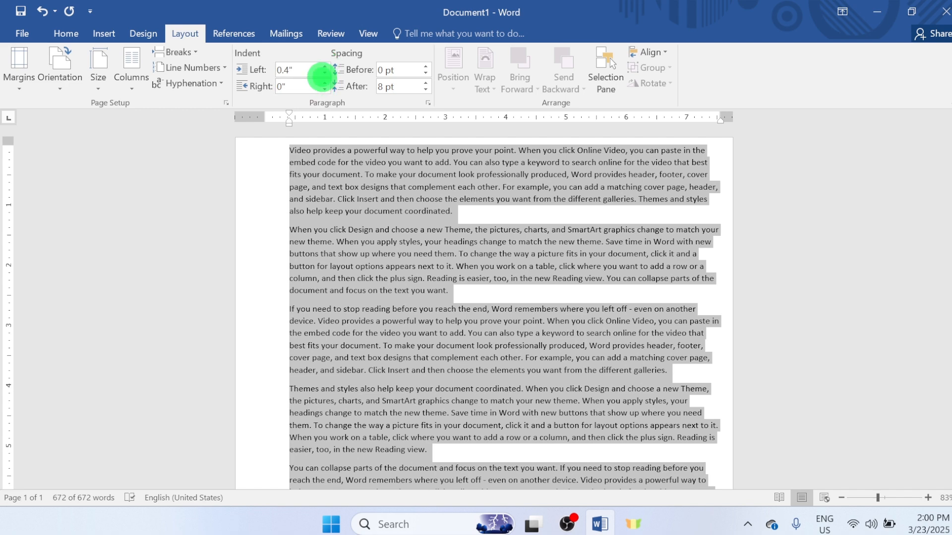
- Reset the left indent of the whole text to 0" and deselect it
click(324, 73)
click(324, 74)
click(324, 73)
click(323, 73)
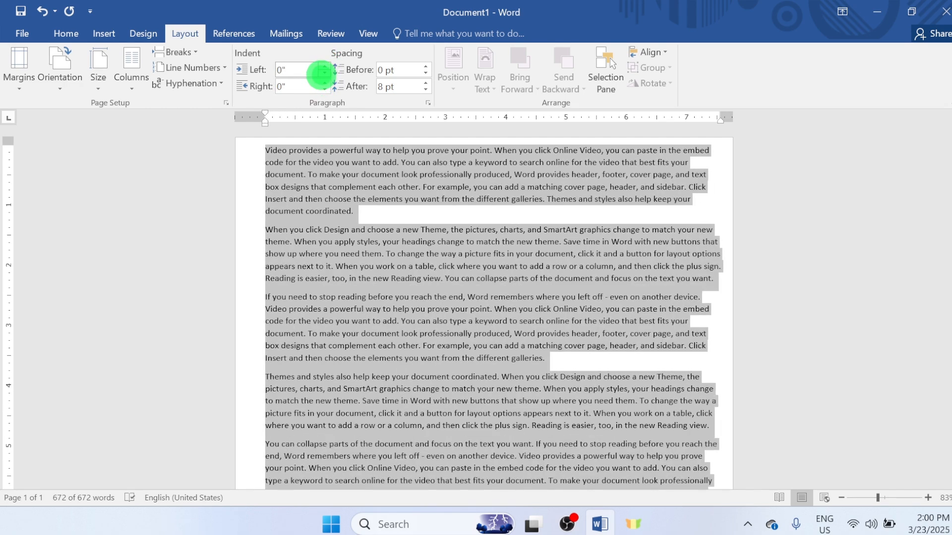
click(279, 238)
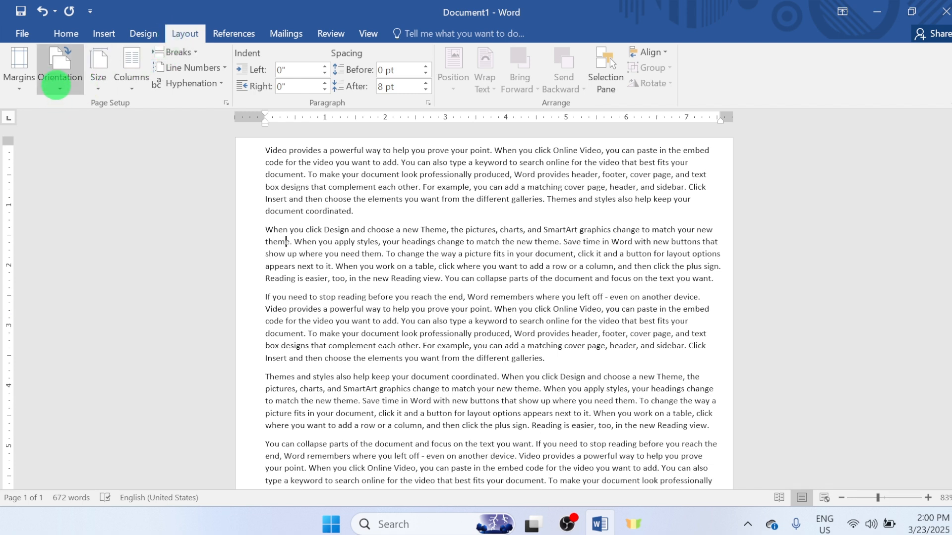
- Change the page orientation to Landscape
click(51, 78)
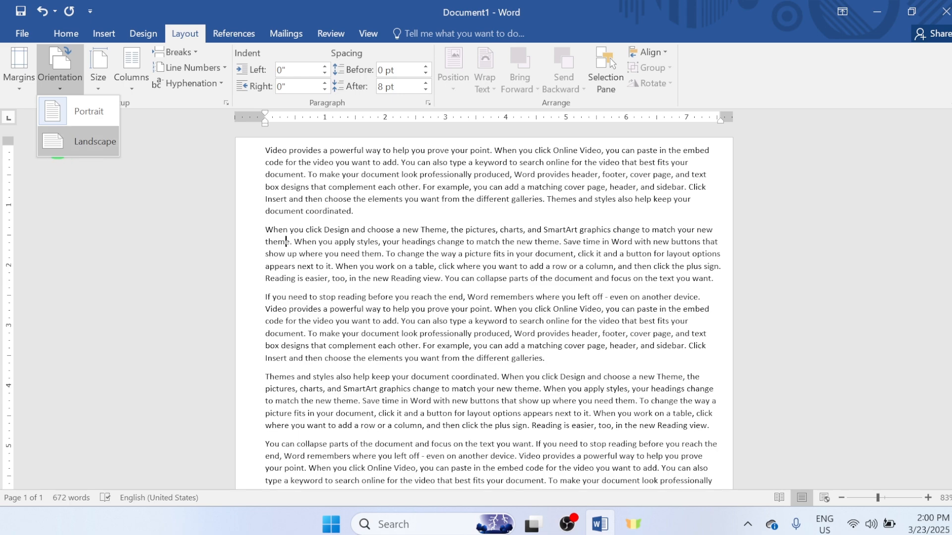
click(58, 144)
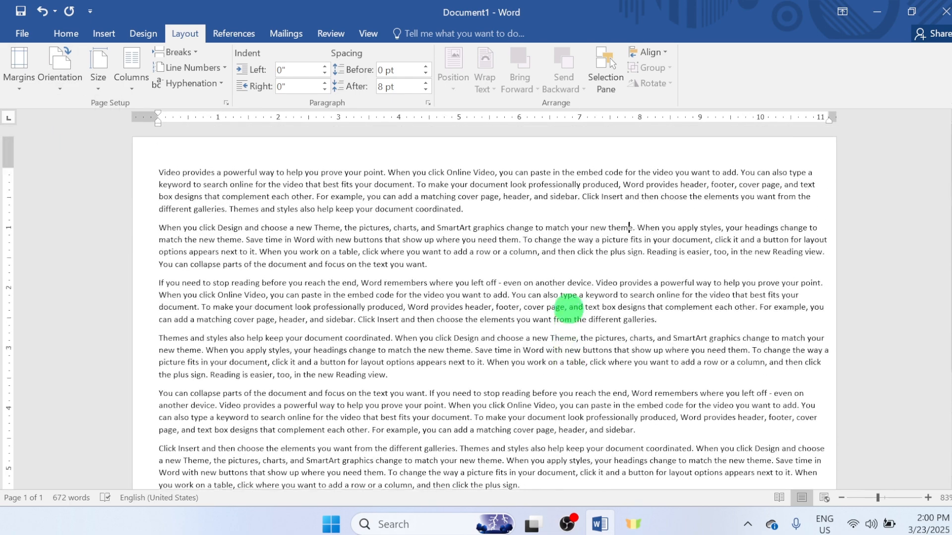
scroll(567, 316, down, 3)
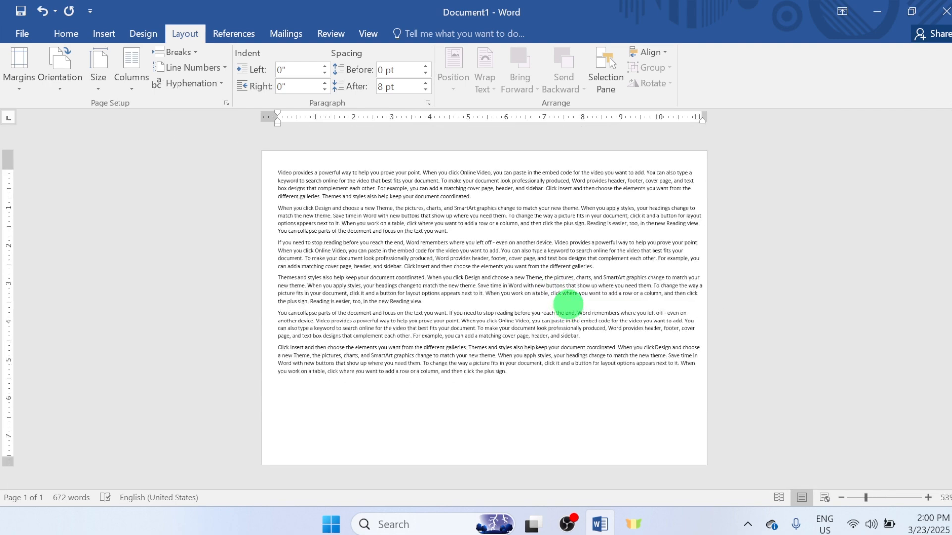
- Set the page orientation back to Portrait
click(67, 77)
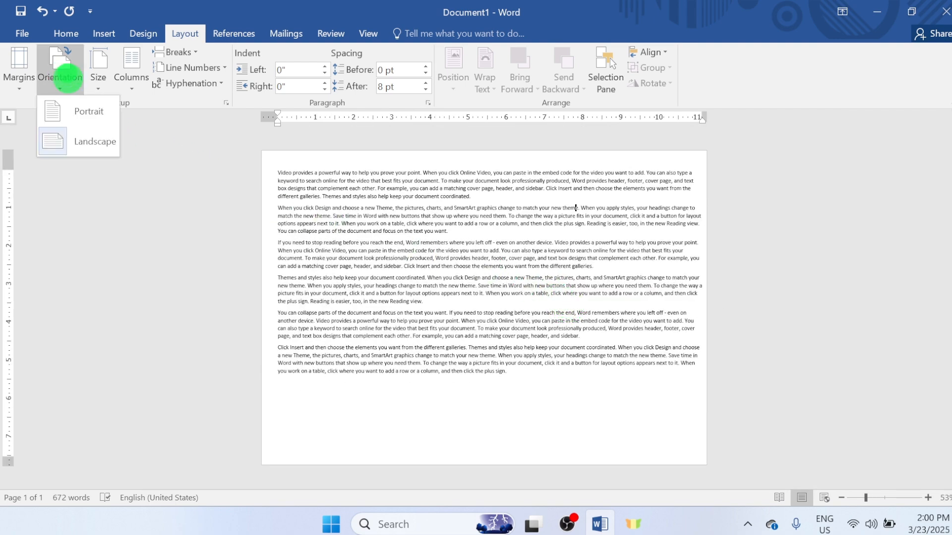
click(81, 111)
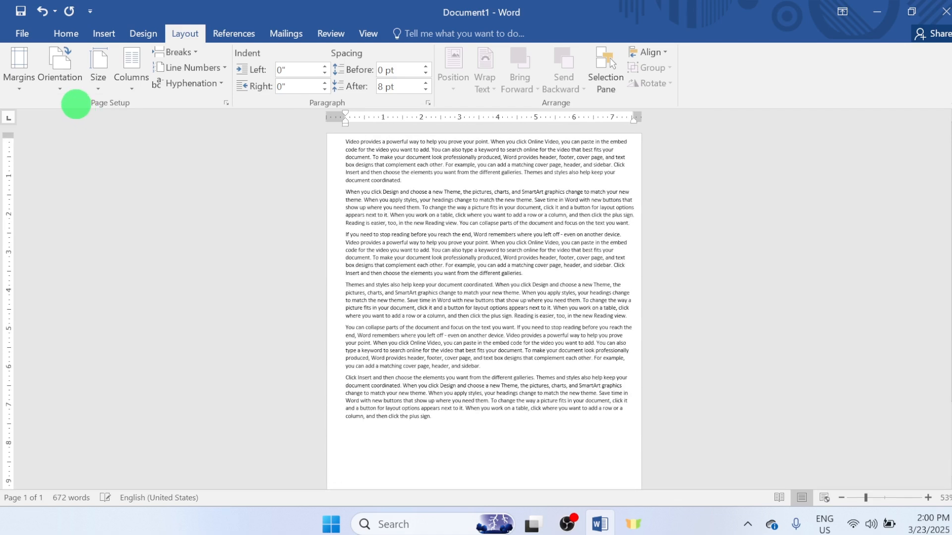
click(63, 85)
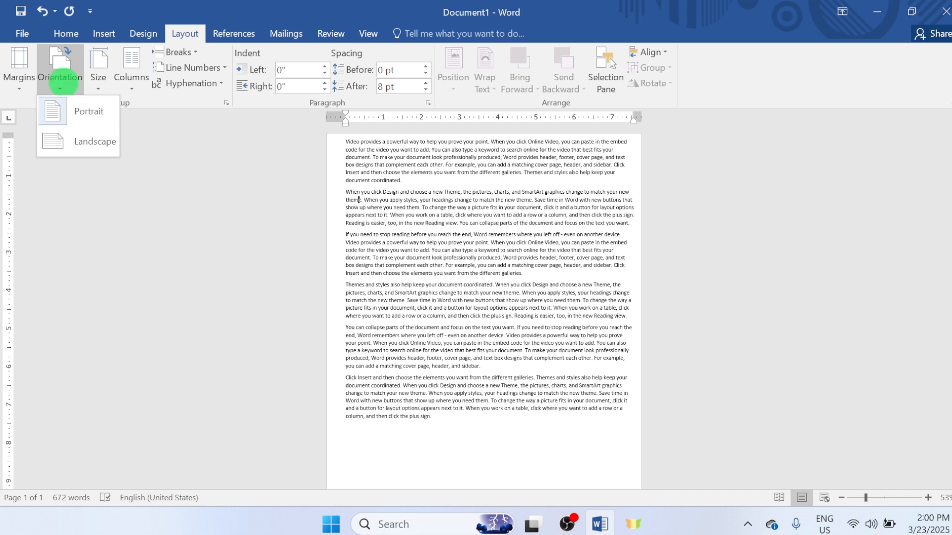
click(70, 111)
- Switch the document's page orientation to Landscape again
click(67, 80)
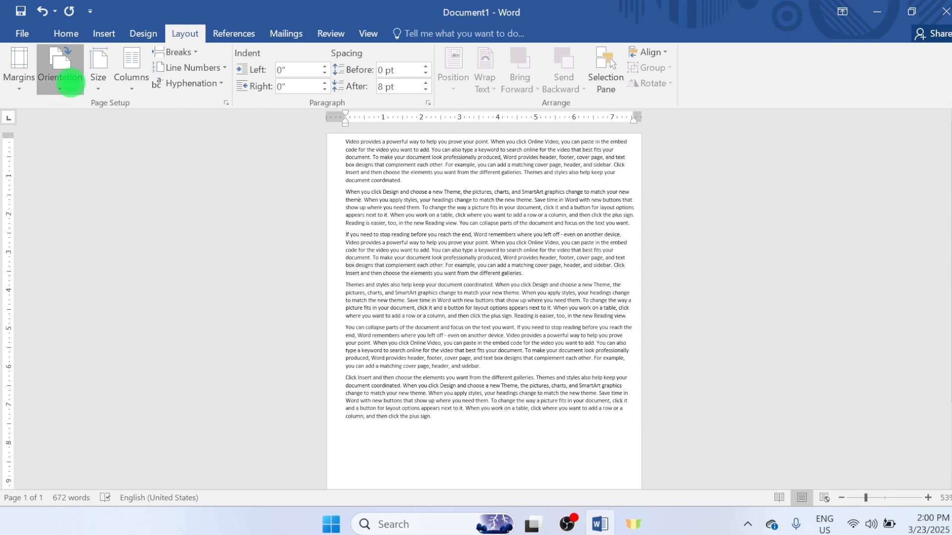
click(74, 144)
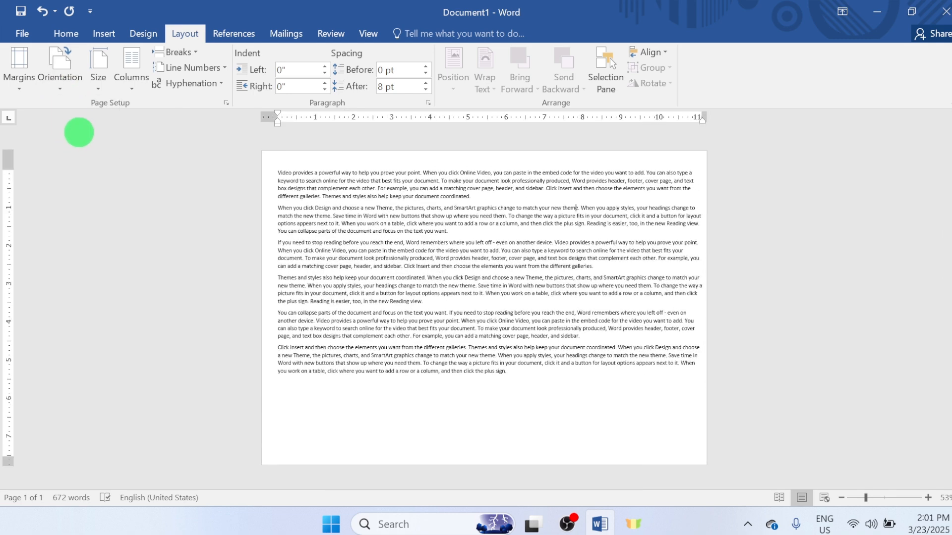
- Change the page orientation to Portrait and return it to Landscape
click(69, 84)
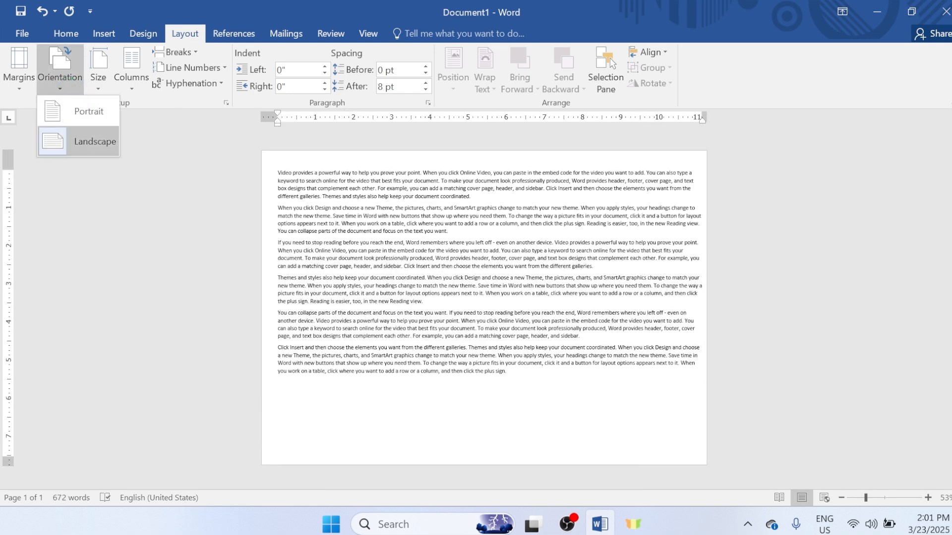
click(85, 111)
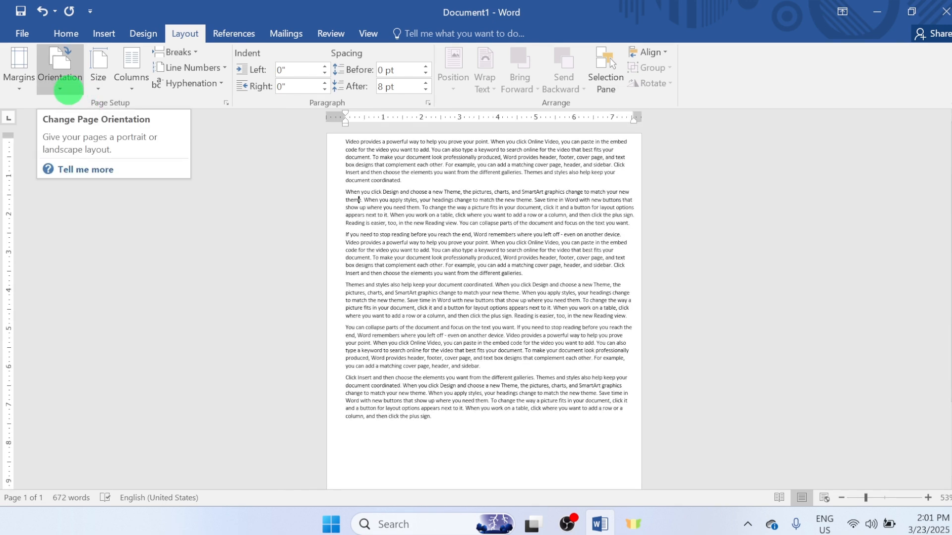
click(66, 88)
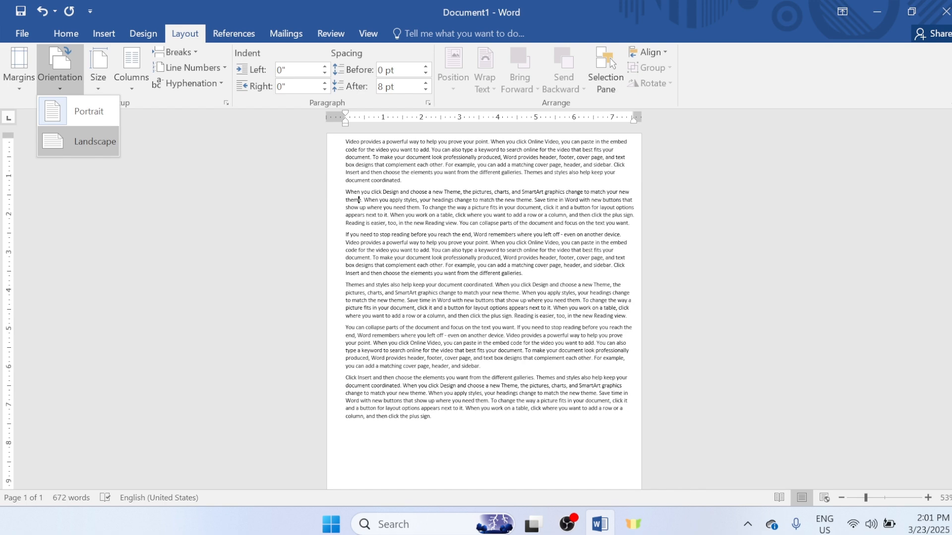
click(93, 141)
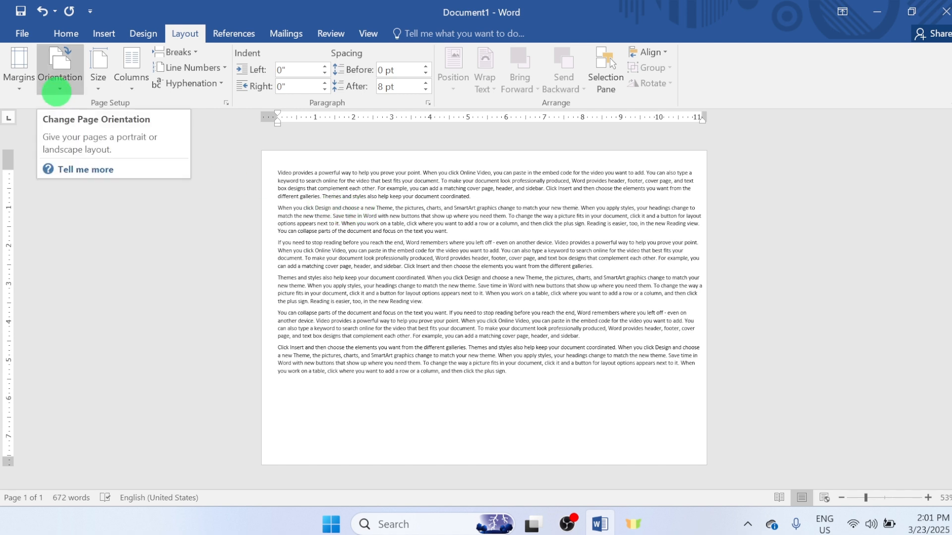
- Toggle the page orientation to Portrait once more and reapply Landscape to the document
click(56, 91)
click(55, 107)
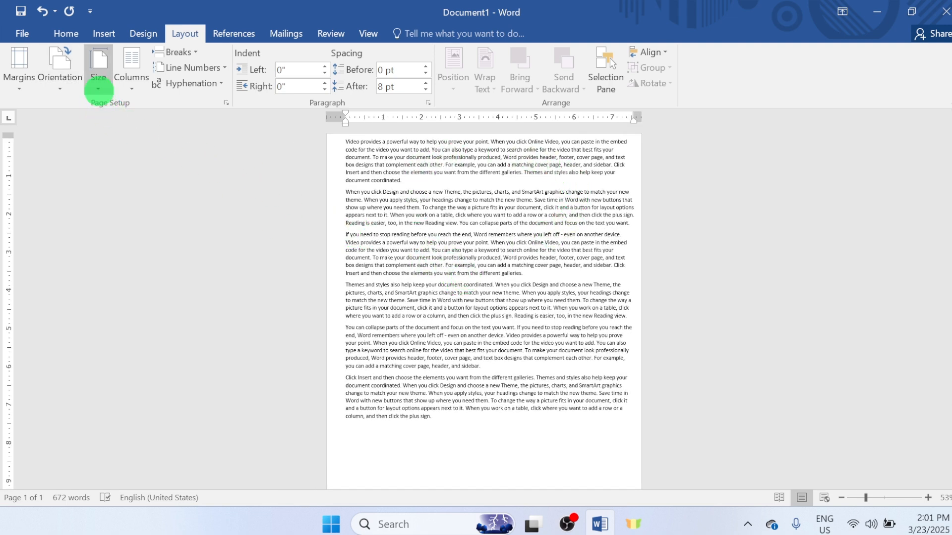
click(57, 82)
click(71, 136)
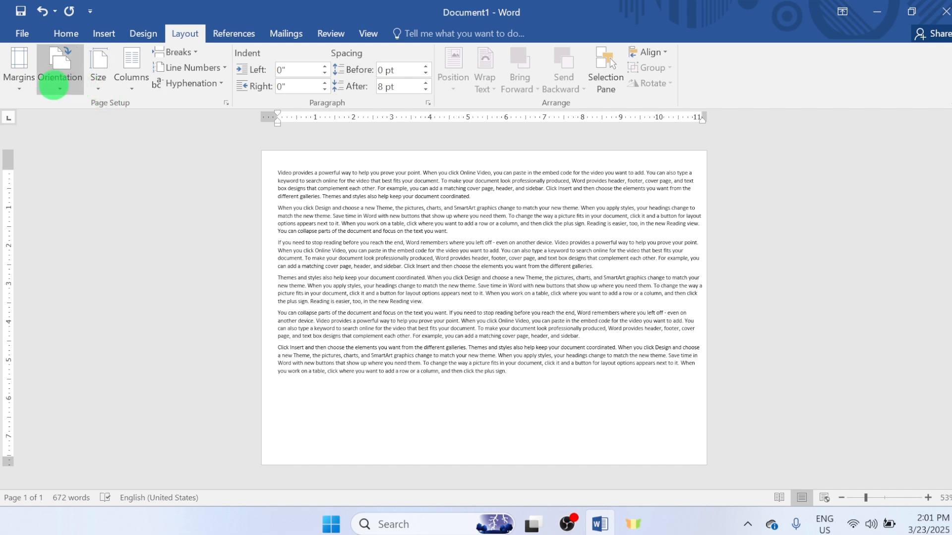
click(59, 83)
click(70, 139)
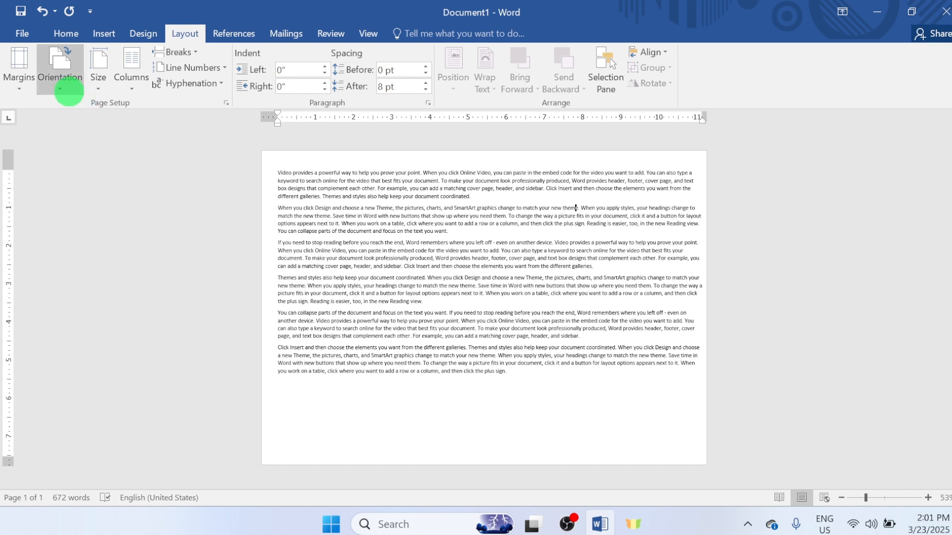
- Set the document's page orientation to Portrait
click(62, 89)
click(80, 106)
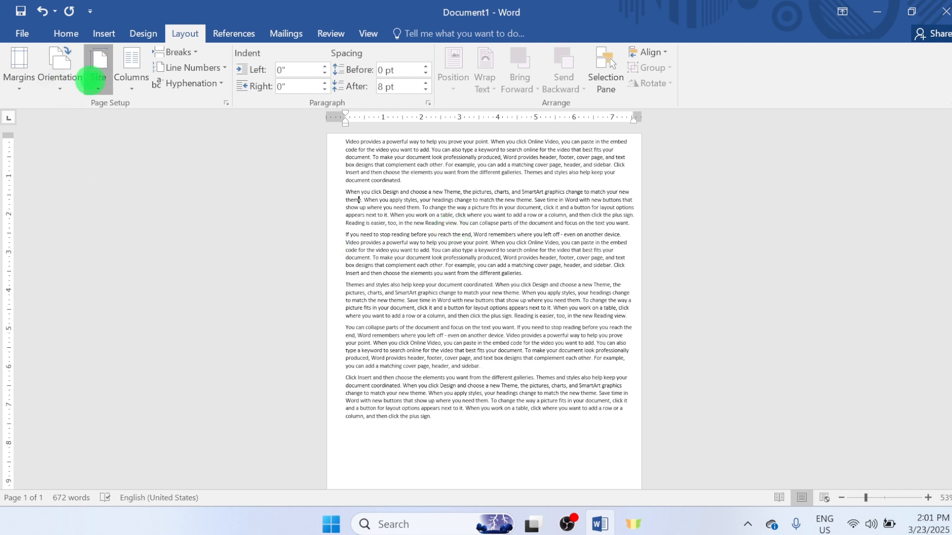
- Set the document's paper size to A4 (8.27" x 11.69") and look over the page
click(98, 69)
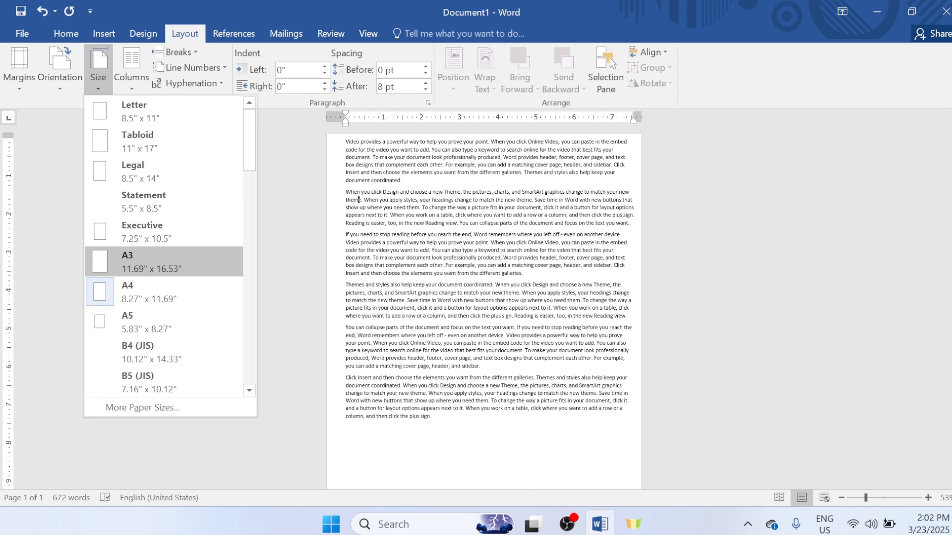
click(140, 296)
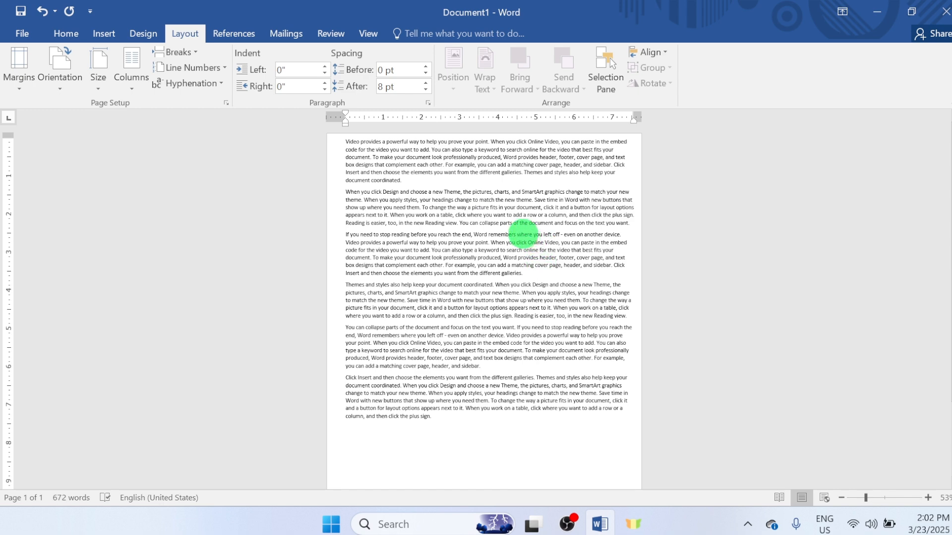
ctrl+scroll(523, 234, up, 3)
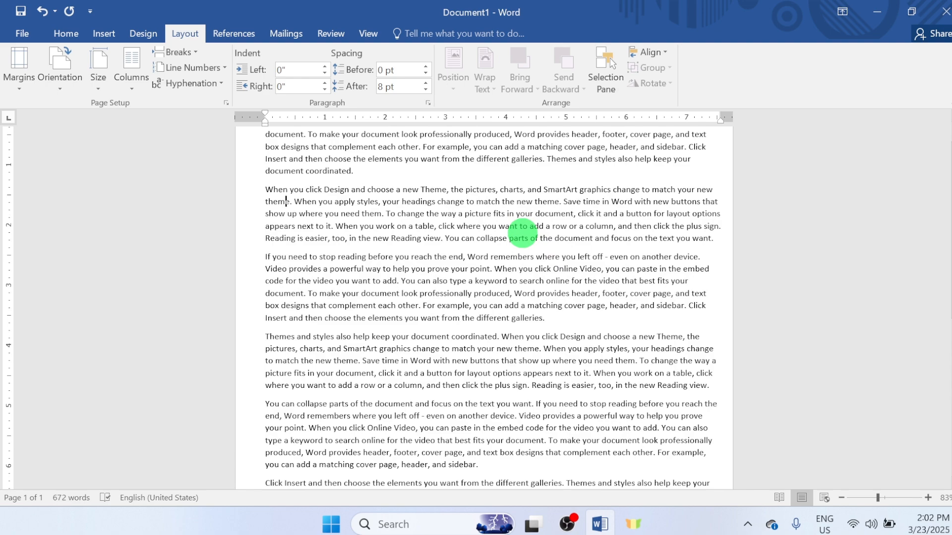
scroll(523, 232, up, 1)
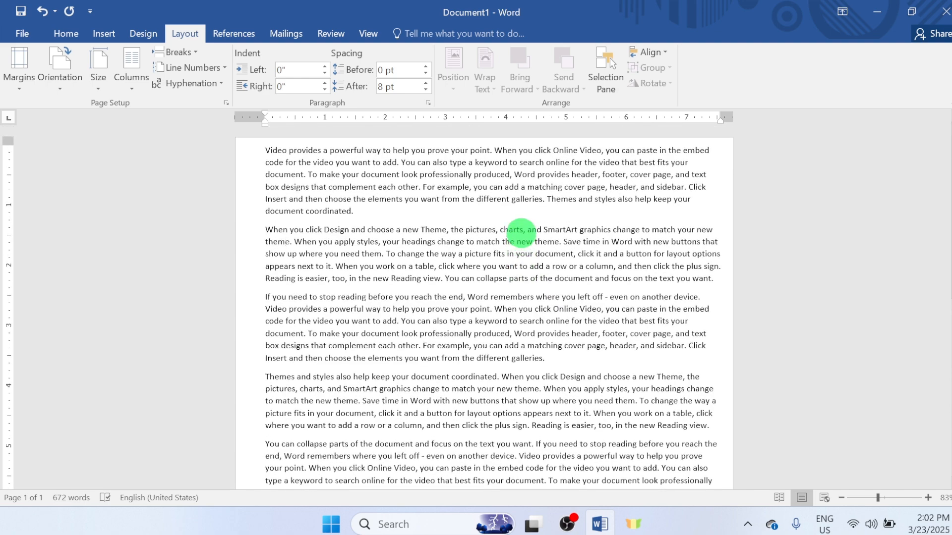
scroll(525, 233, down, 4)
scroll(527, 238, up, 4)
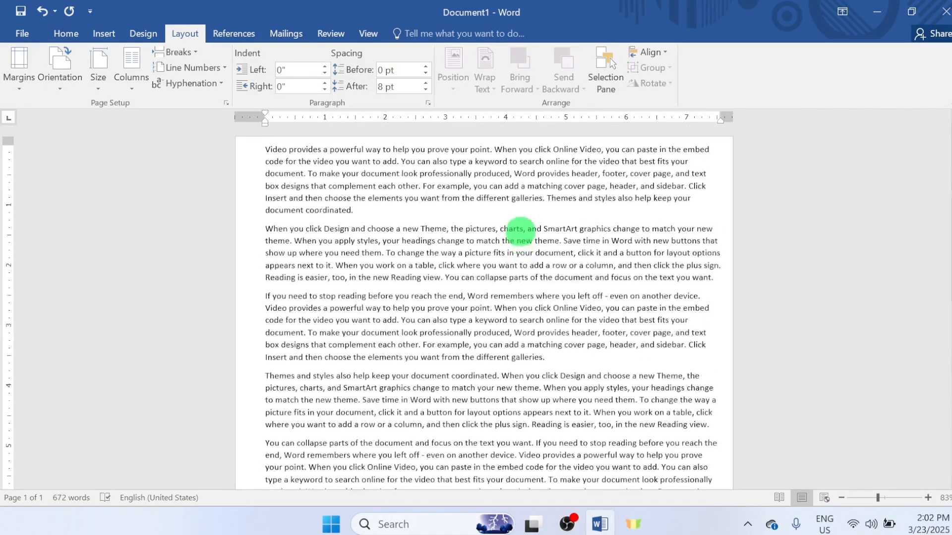
click(99, 85)
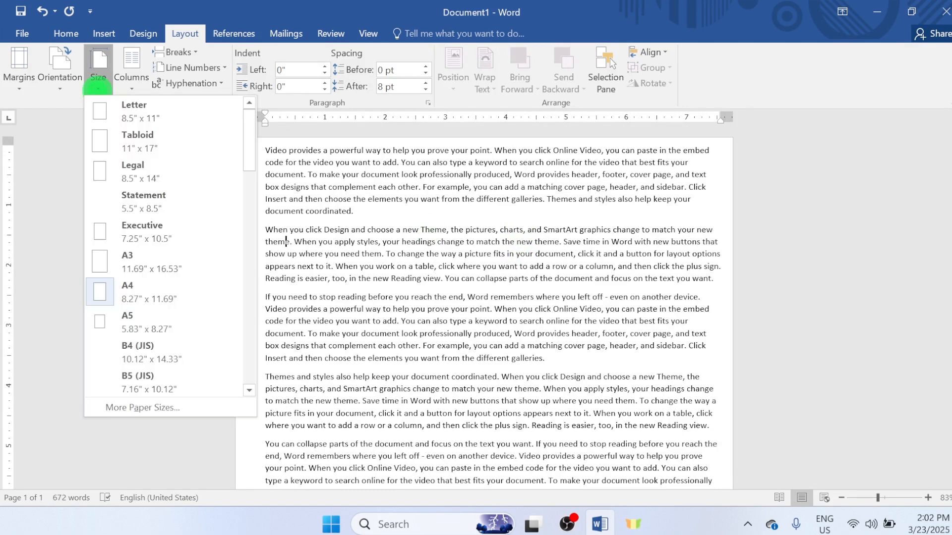
click(137, 280)
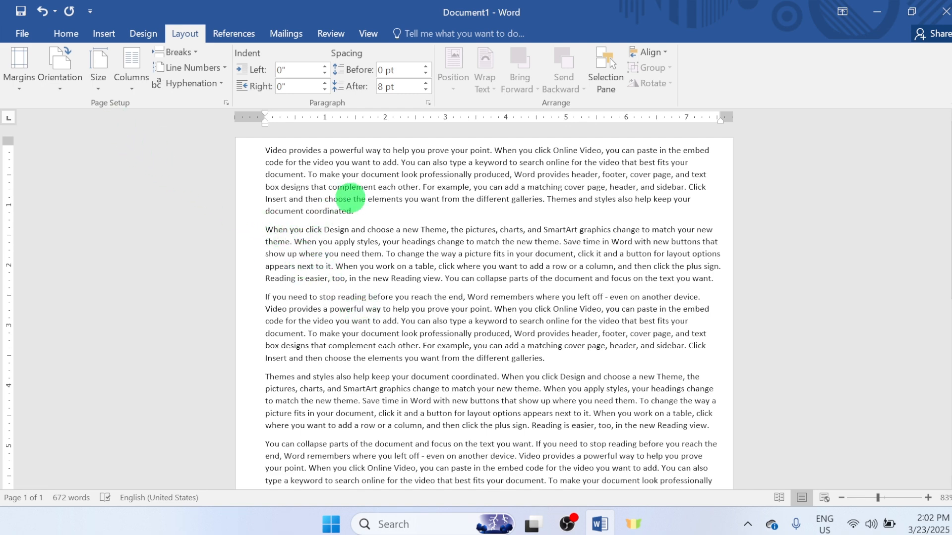
scroll(514, 248, down, 8)
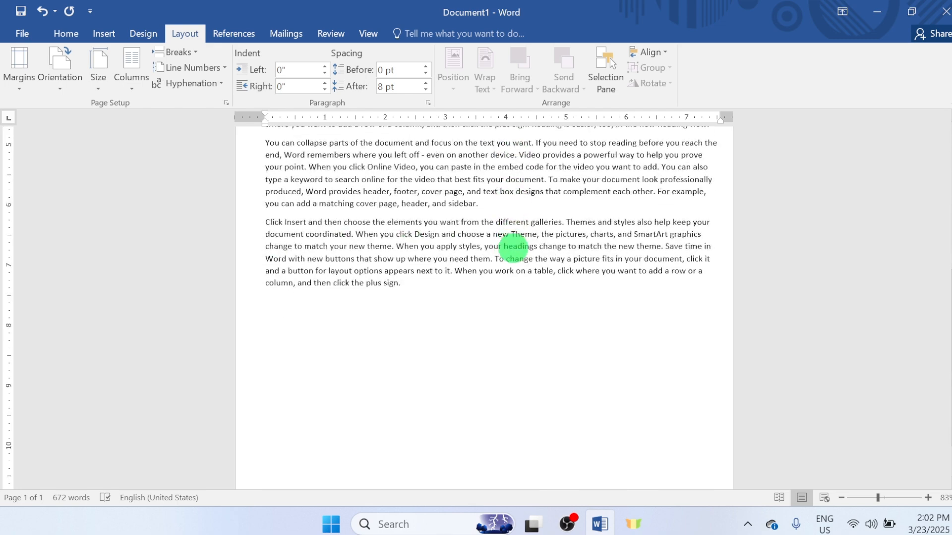
scroll(513, 248, down, 2)
scroll(513, 247, up, 10)
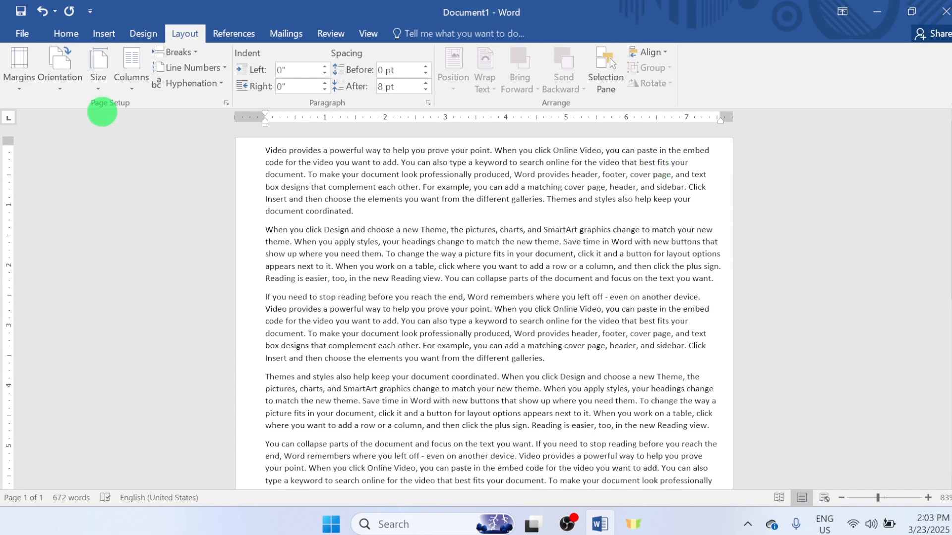
click(97, 82)
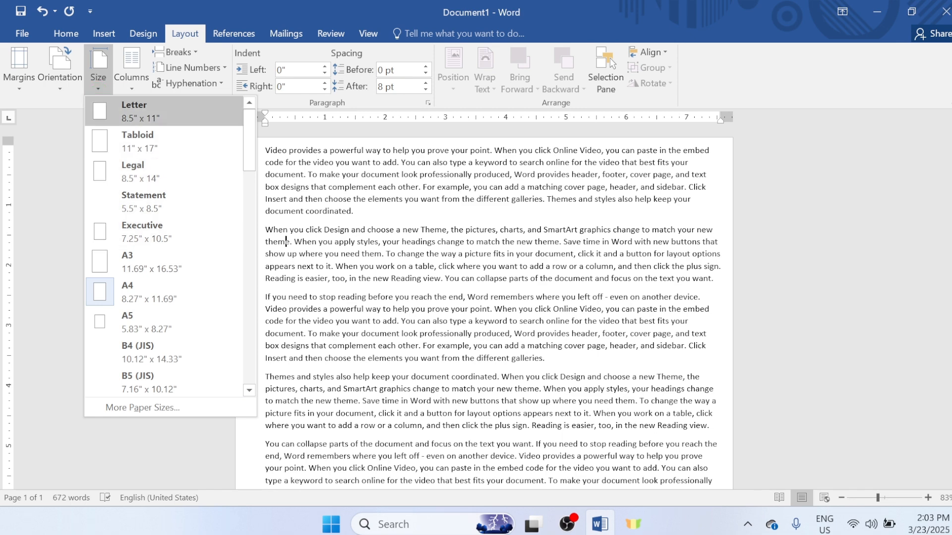
- Arrange the document text in two columns and review how it flows down the page
click(131, 80)
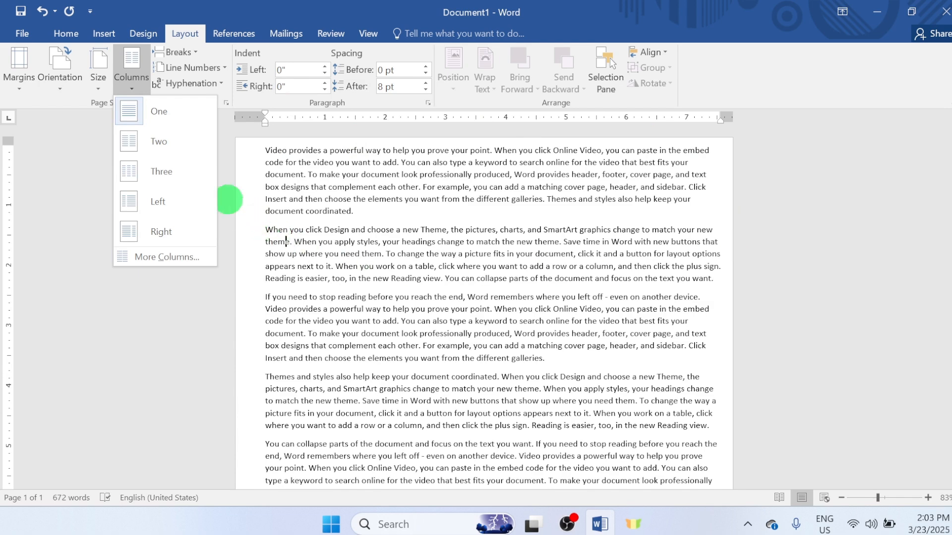
click(164, 141)
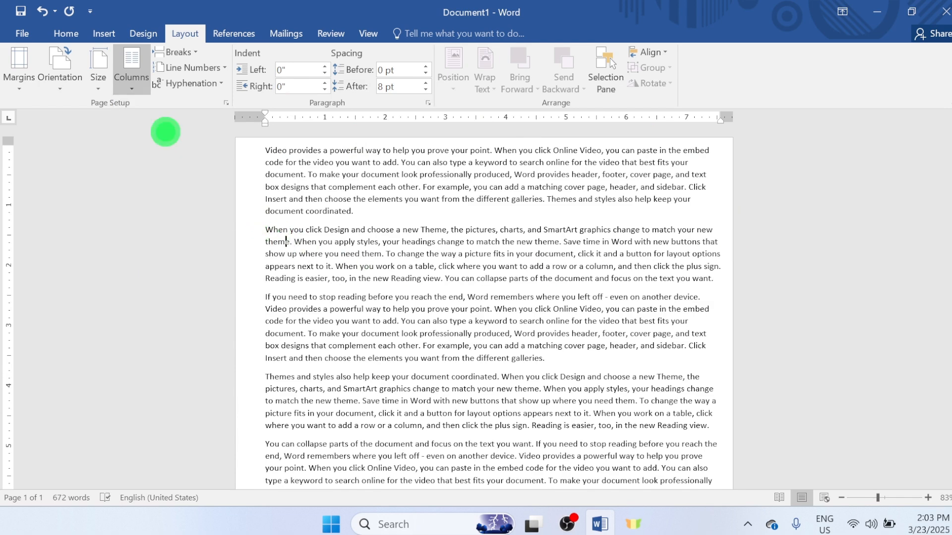
scroll(391, 287, down, 4)
scroll(391, 287, down, 6)
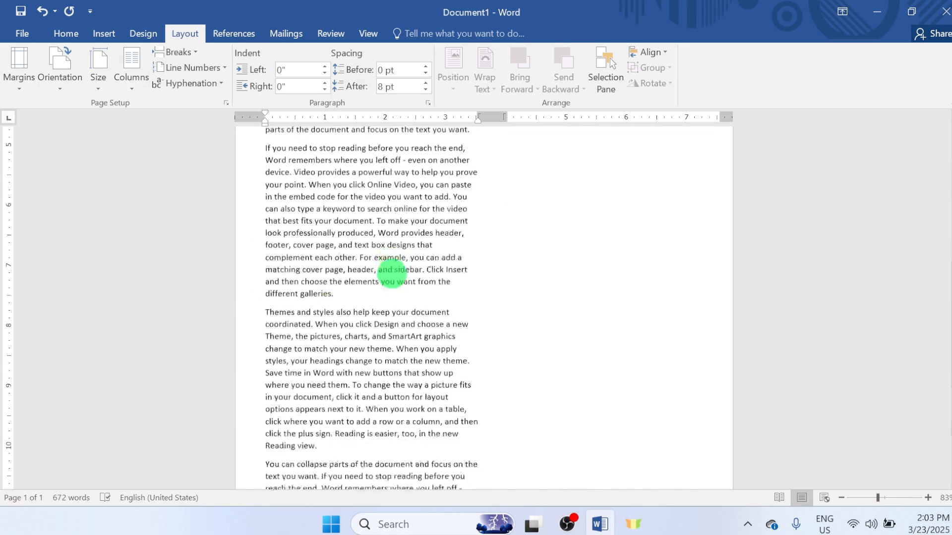
scroll(392, 213, up, 6)
scroll(391, 267, up, 3)
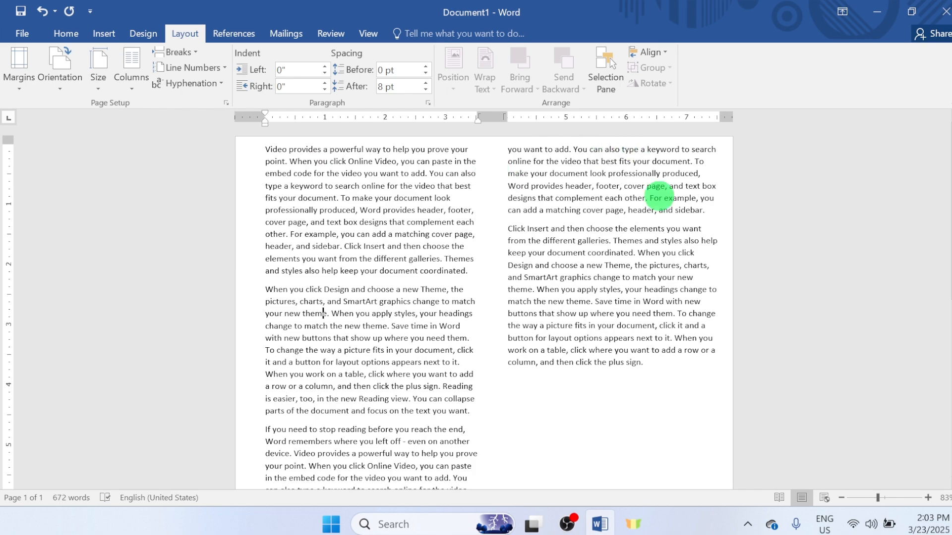
scroll(543, 335, down, 7)
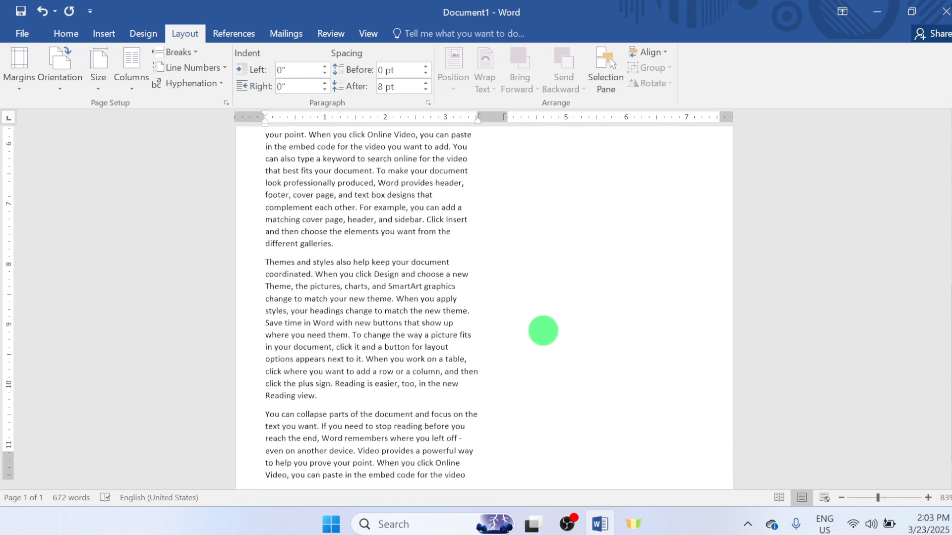
scroll(543, 331, up, 7)
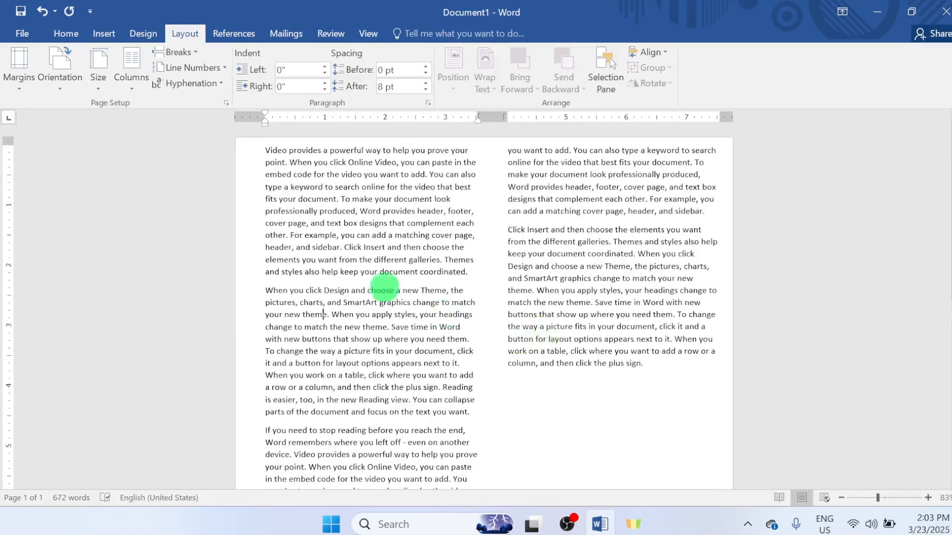
- Change the document text to a three-column layout and look through the page
click(131, 84)
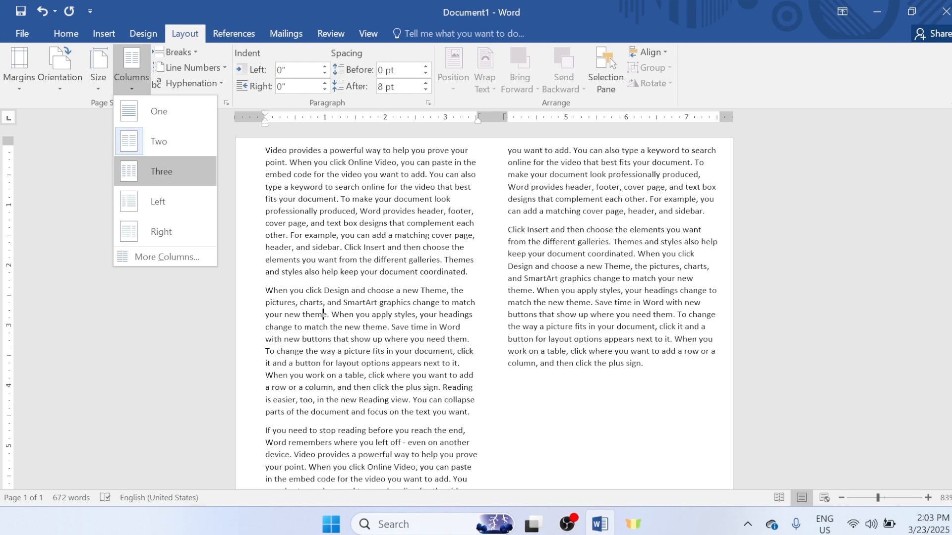
click(167, 172)
scroll(379, 327, down, 5)
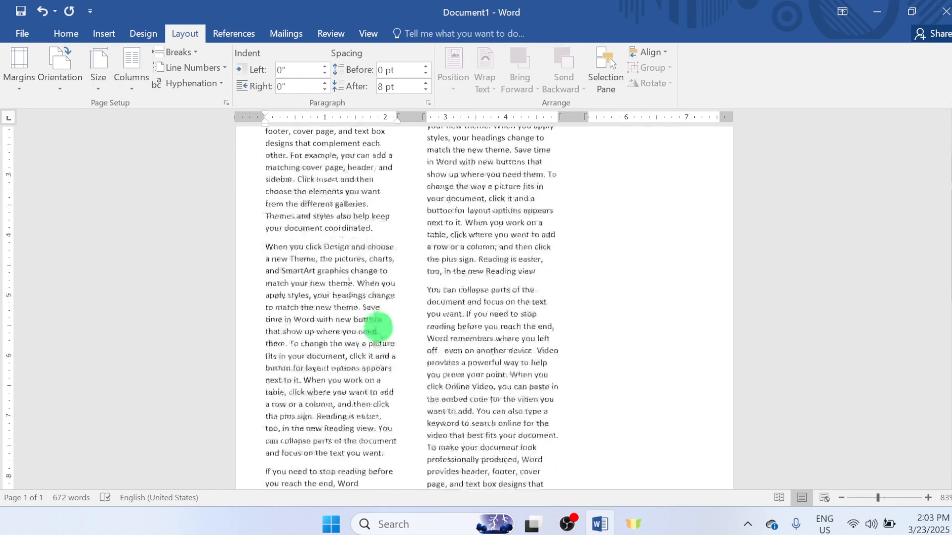
scroll(378, 328, up, 5)
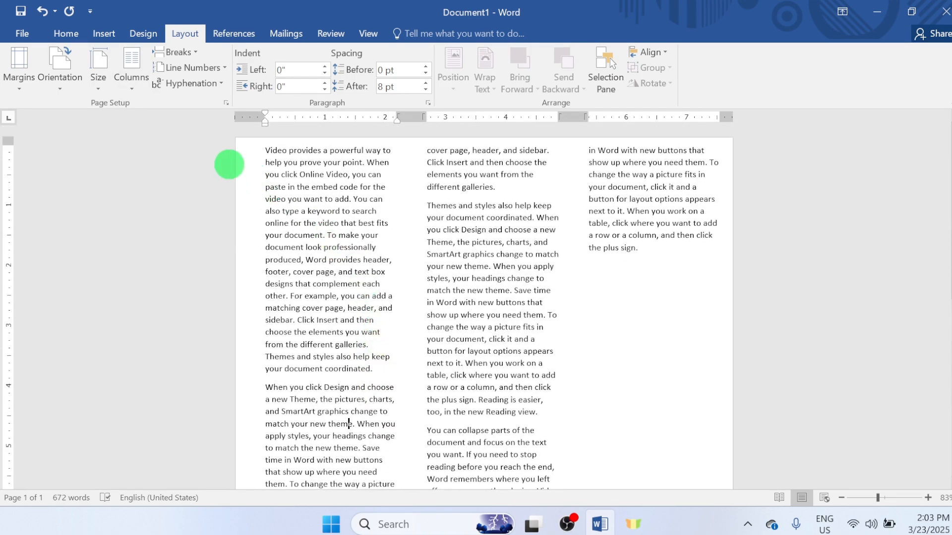
- Return the document text to a single-column layout
click(132, 88)
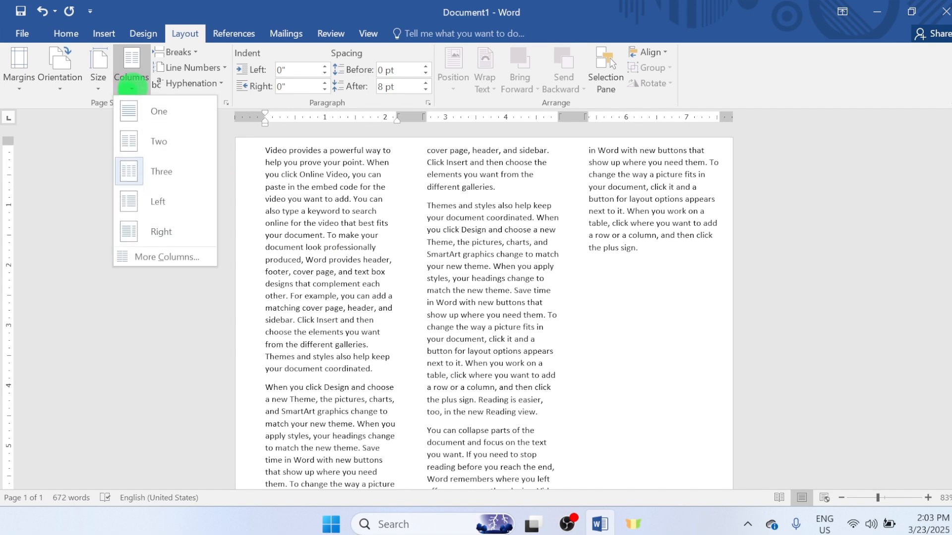
click(159, 112)
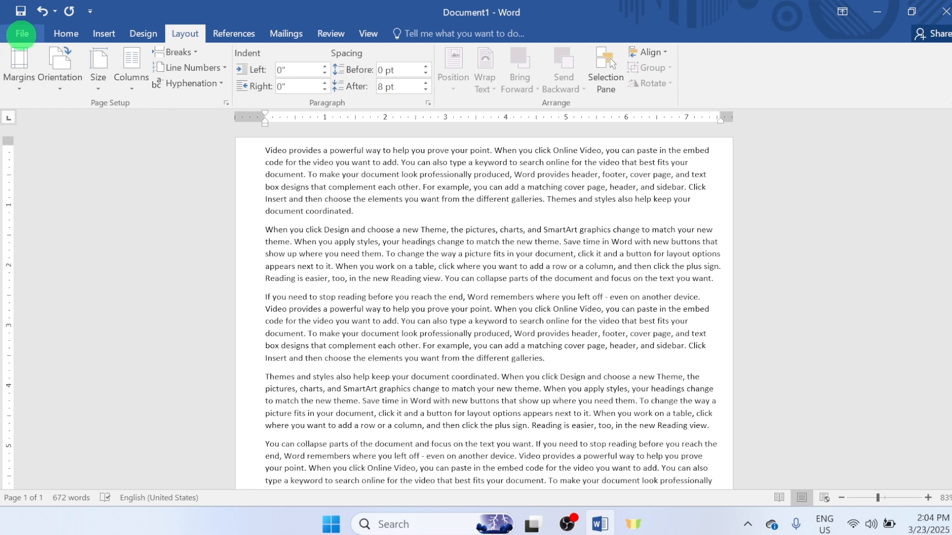
- View the document's print preview twice, returning to the editing view each time
click(22, 34)
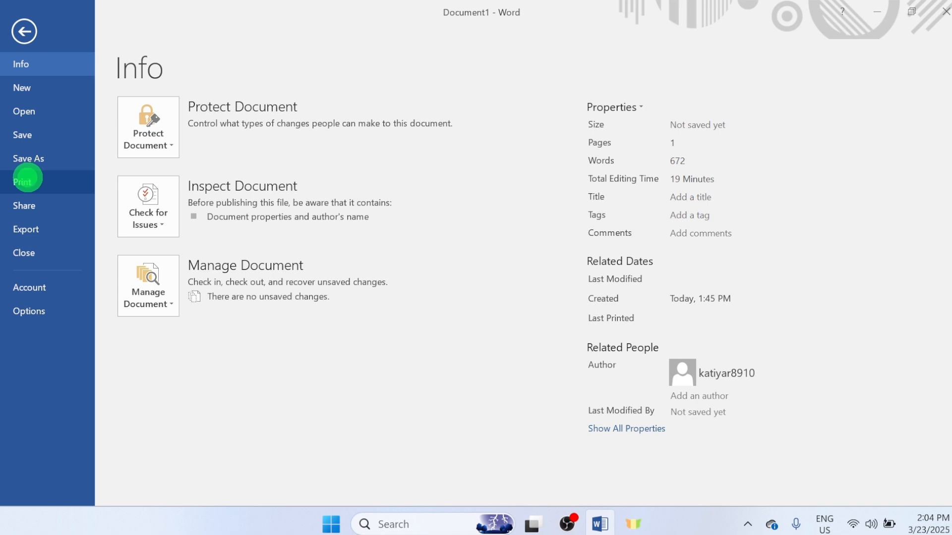
click(28, 180)
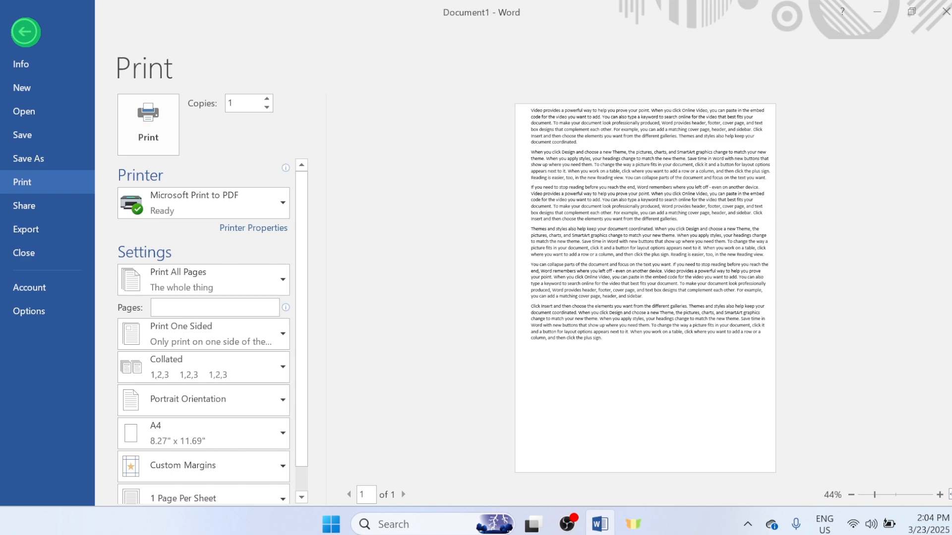
click(25, 32)
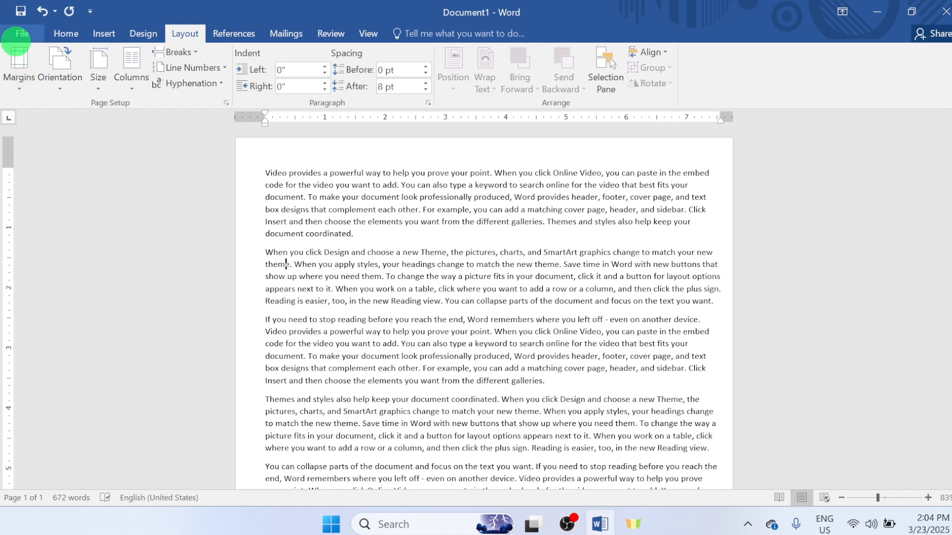
click(20, 32)
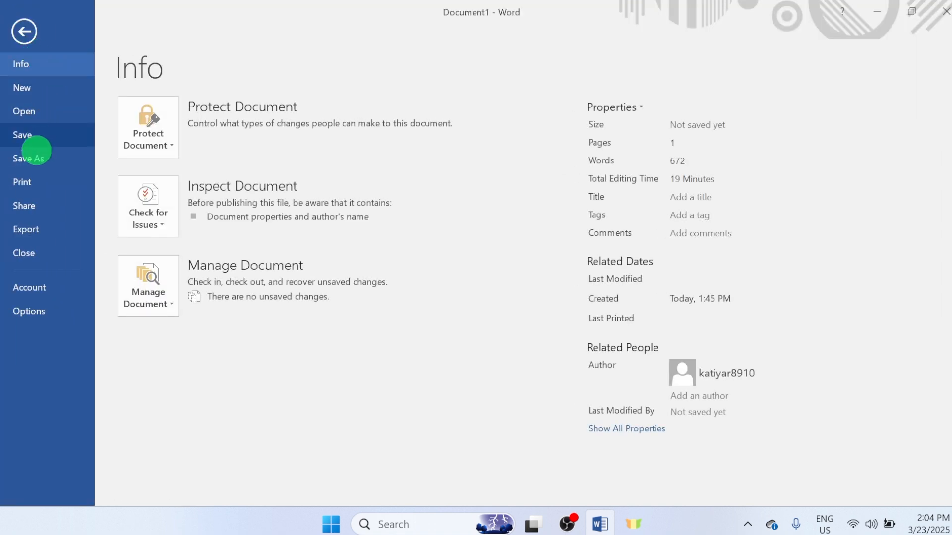
click(30, 181)
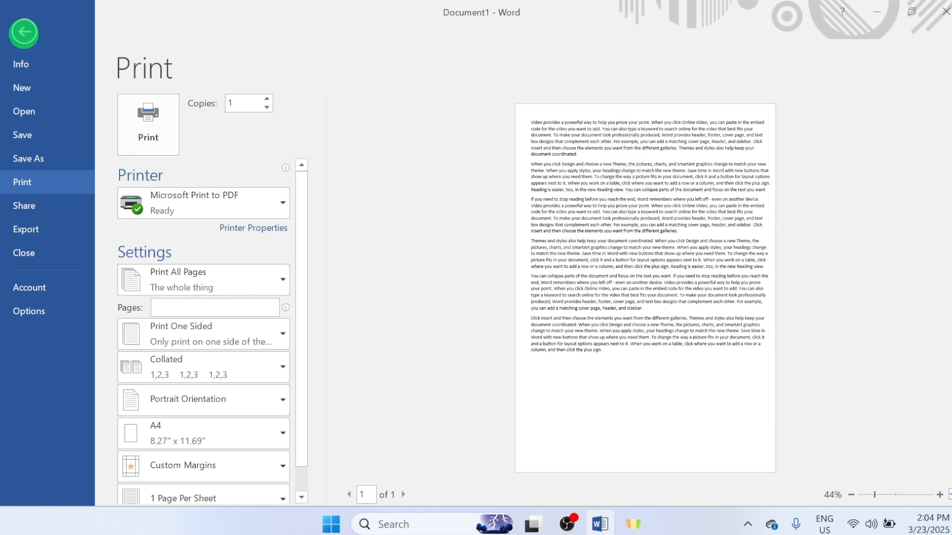
click(24, 32)
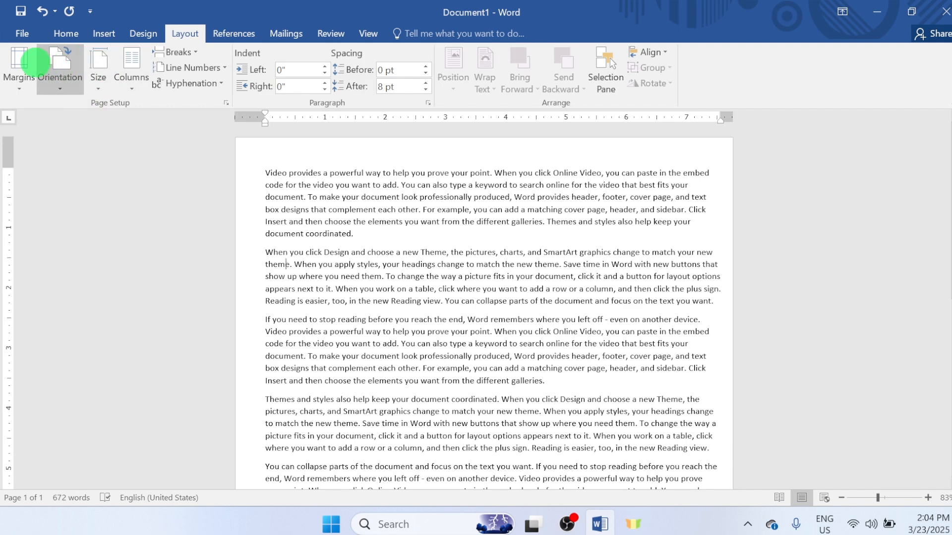
- Apply the Narrow margin preset, 0.5" on all sides, to the document
click(18, 64)
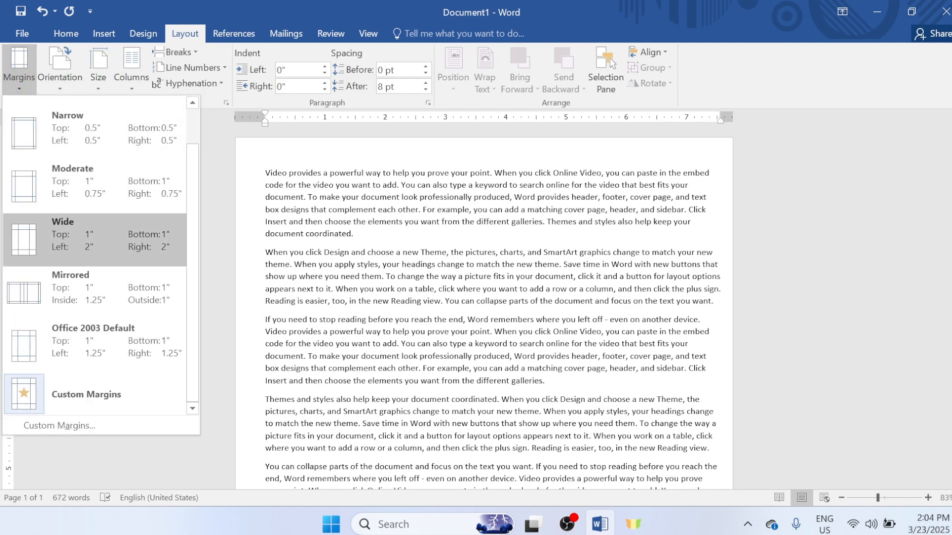
key(Up)
key(Up)
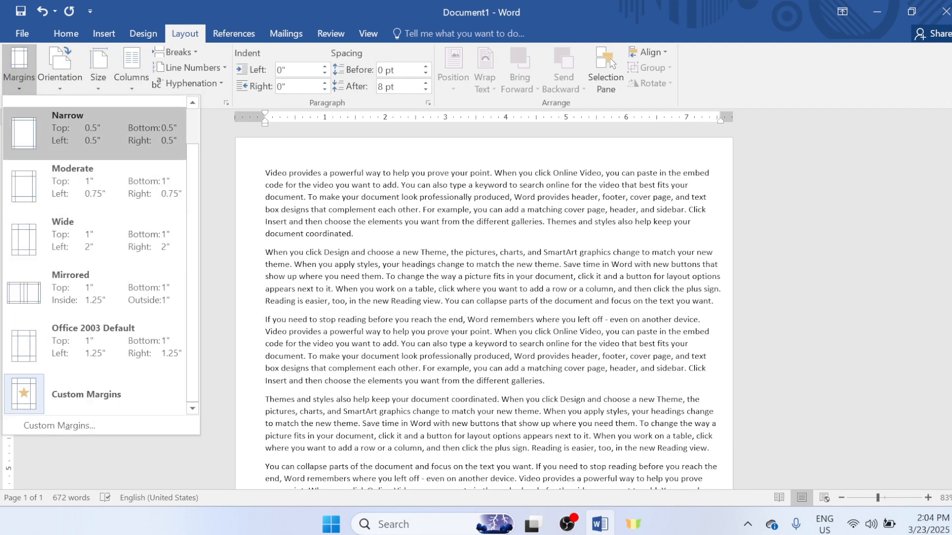
click(86, 114)
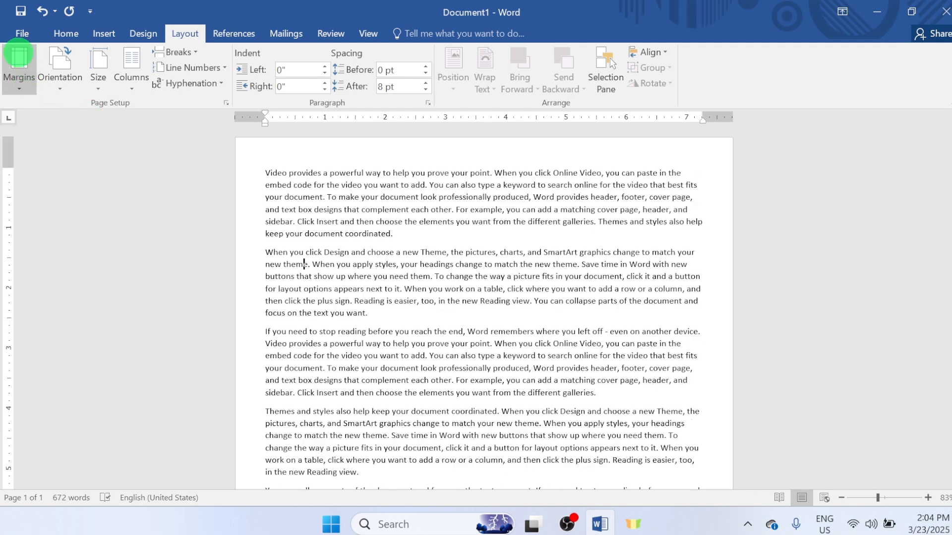
- Open the document's print settings, set the number of copies to 2 and look over the available printers
click(22, 34)
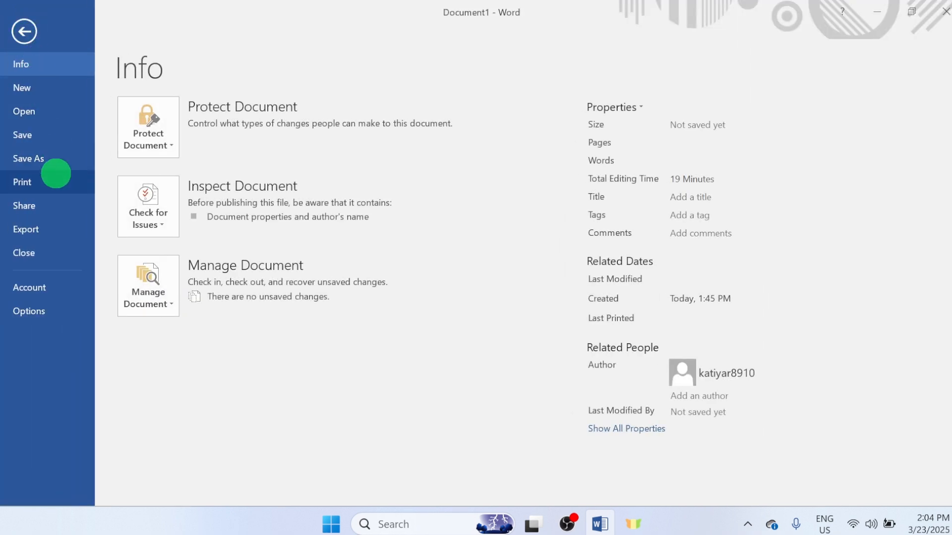
click(35, 182)
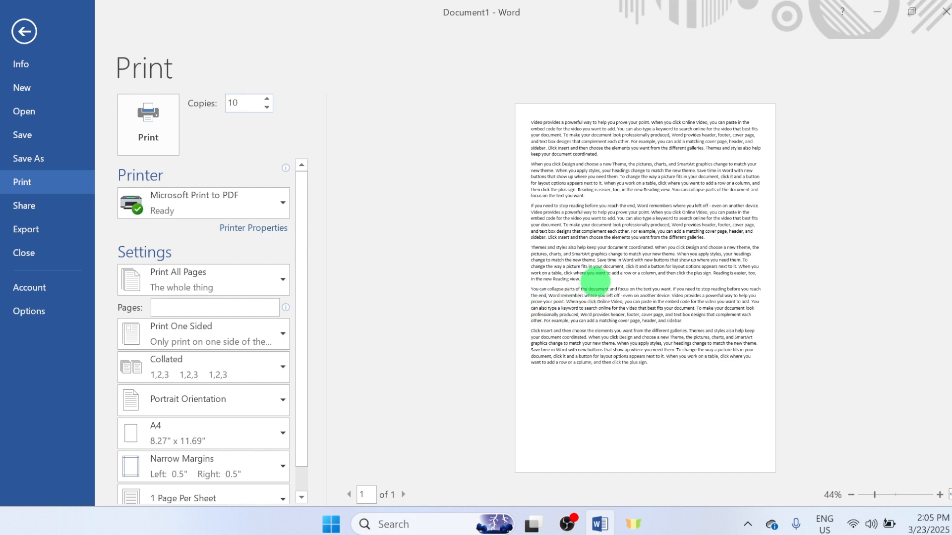
key(BackSpace)
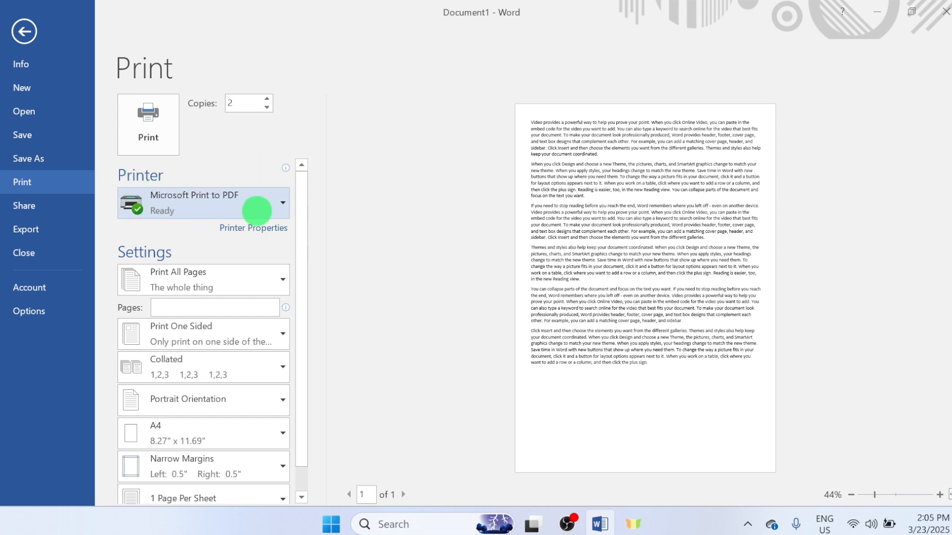
click(279, 203)
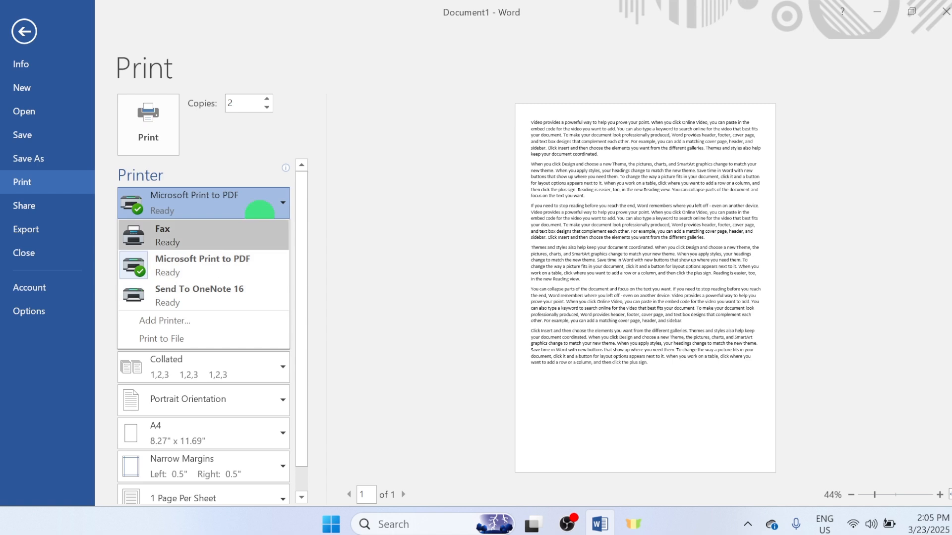
click(277, 168)
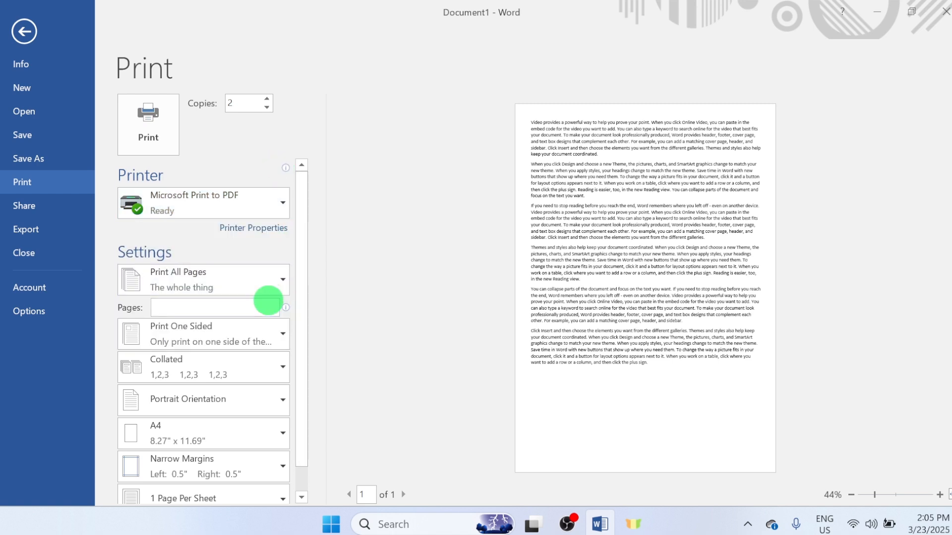
- Switch the print range to Print Current Page and return it to Print All Pages
scroll(238, 280, down, 1)
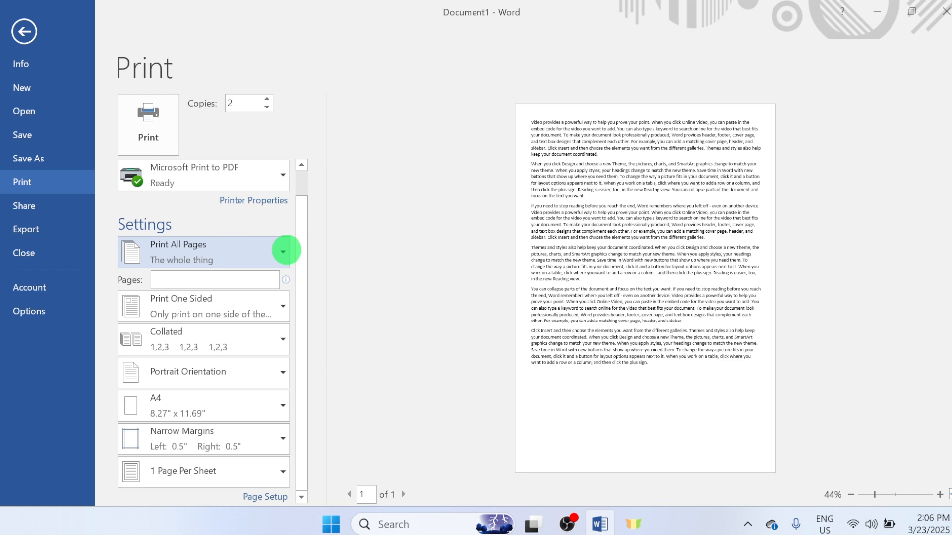
click(283, 251)
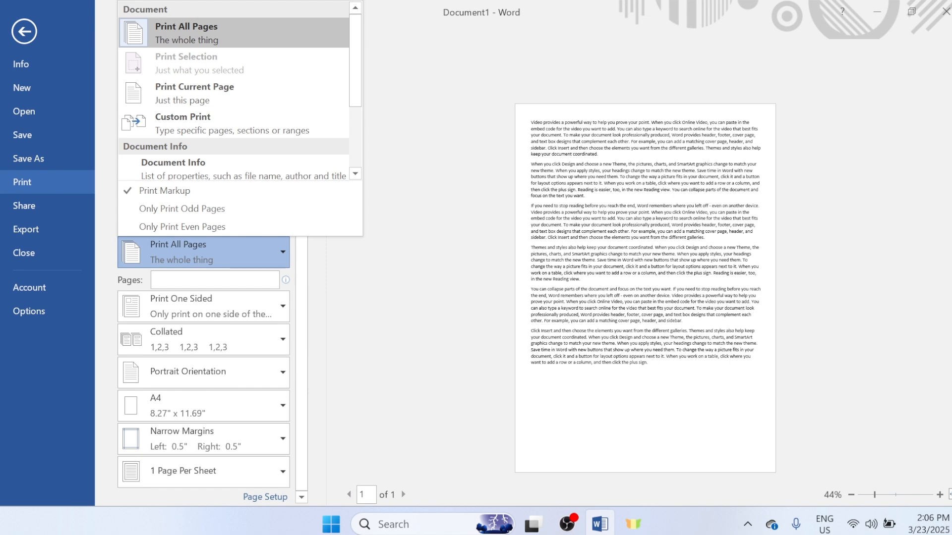
click(194, 88)
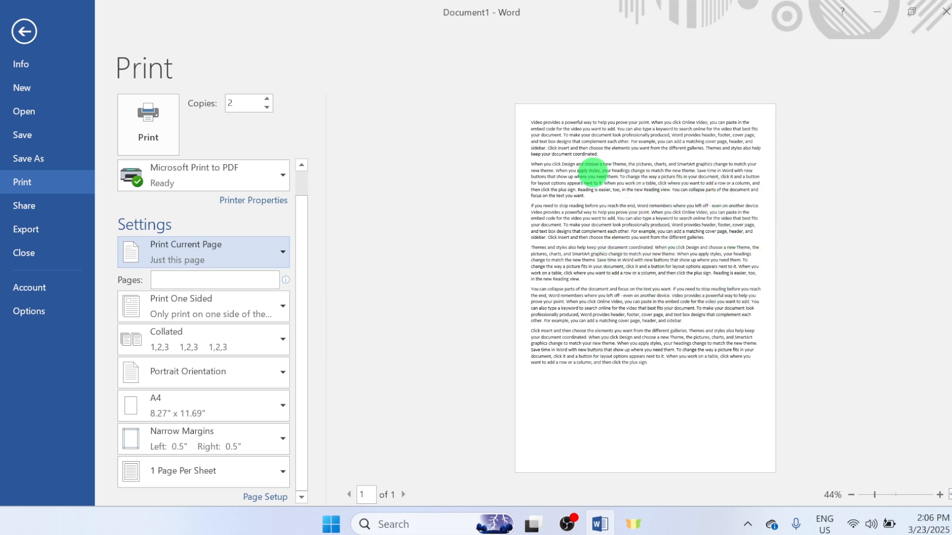
click(281, 248)
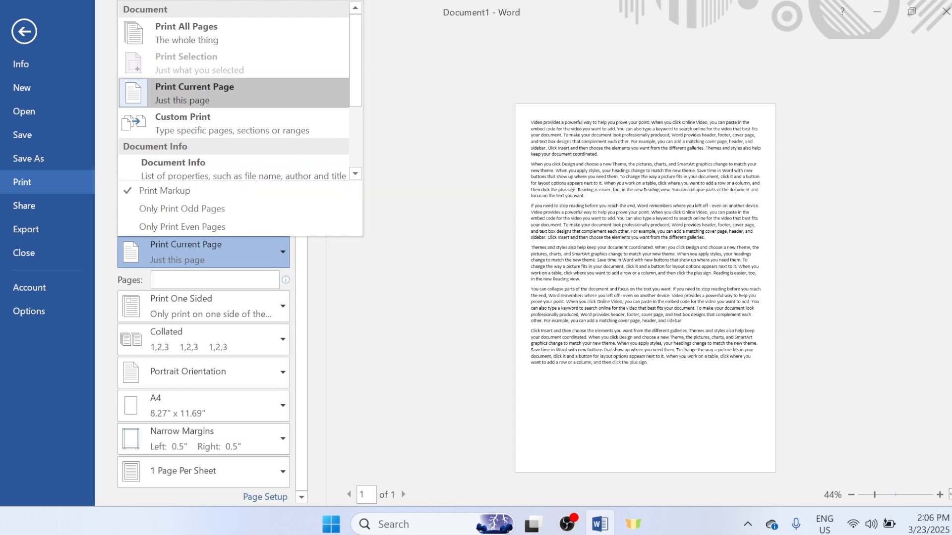
click(228, 92)
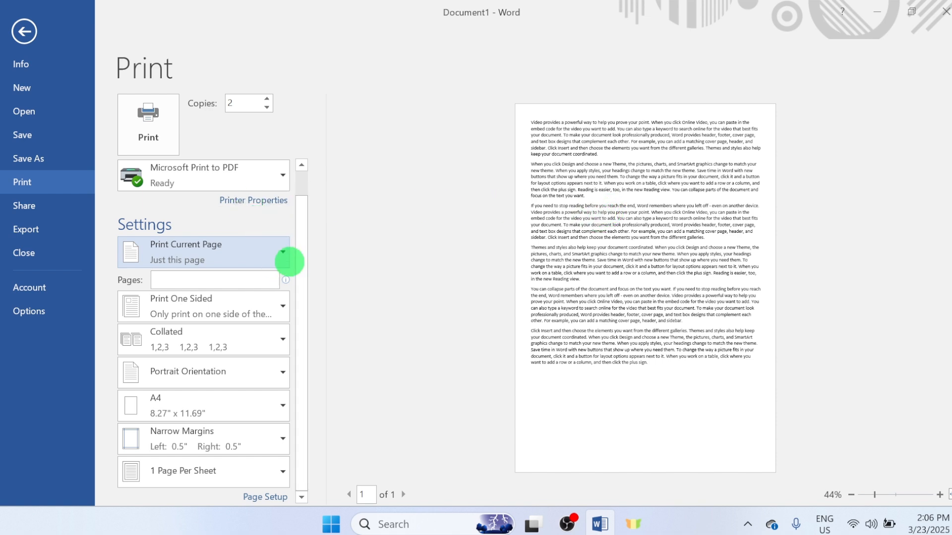
click(278, 251)
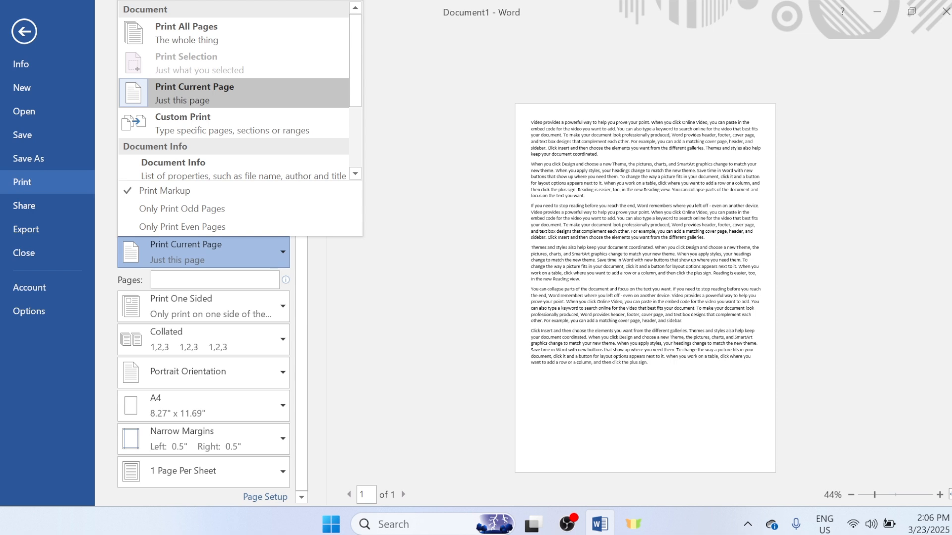
click(213, 27)
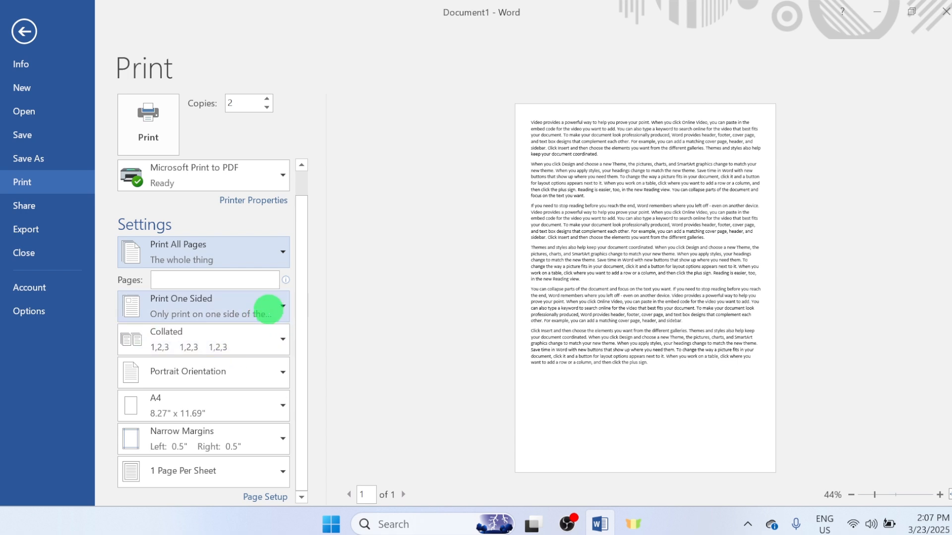
- Examine the one-sided and two-sided printing choices and the collation choices without changing them
click(269, 310)
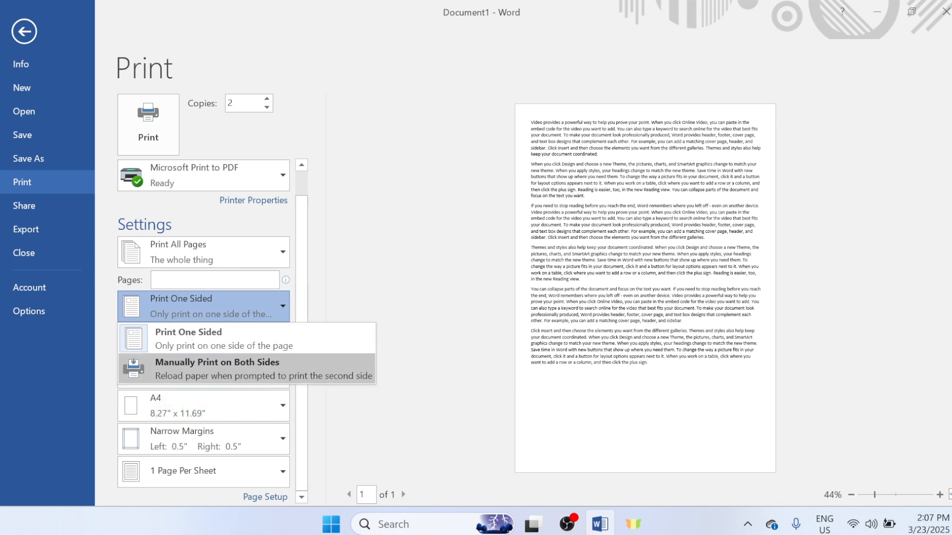
click(277, 314)
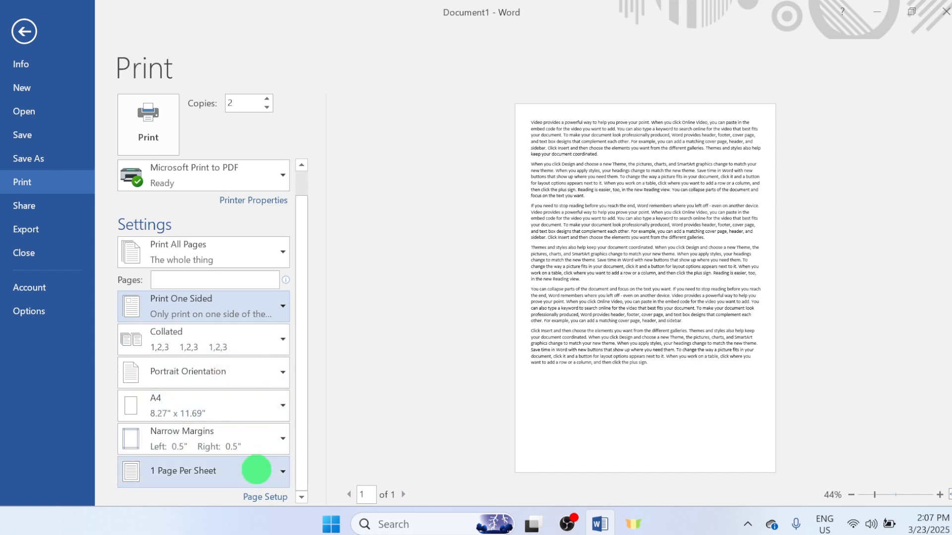
click(242, 347)
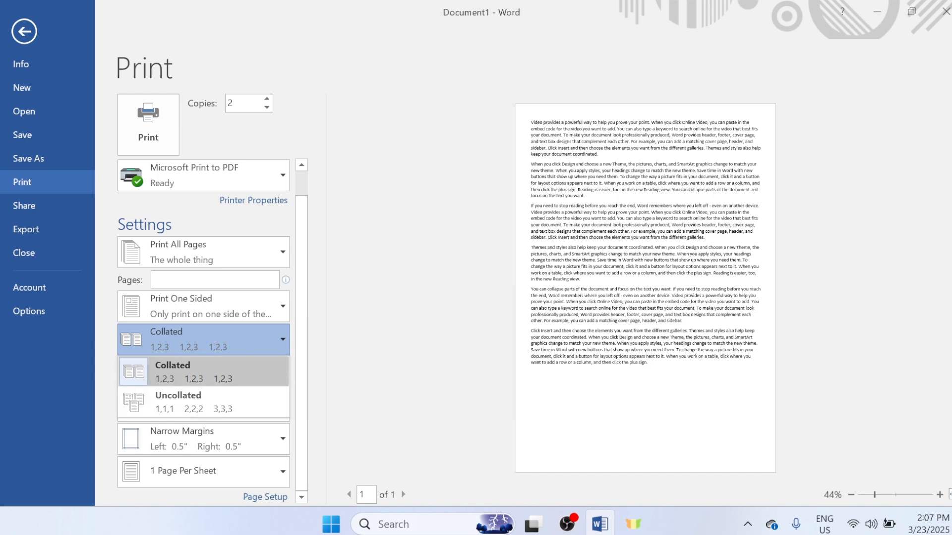
click(279, 305)
click(277, 302)
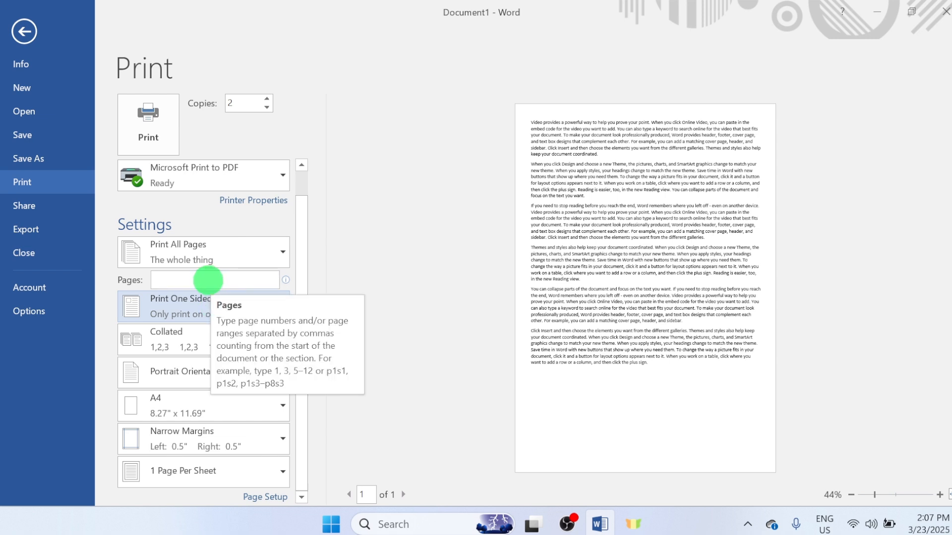
- Try a custom page range of 1,5 for printing and clear it again
click(209, 281)
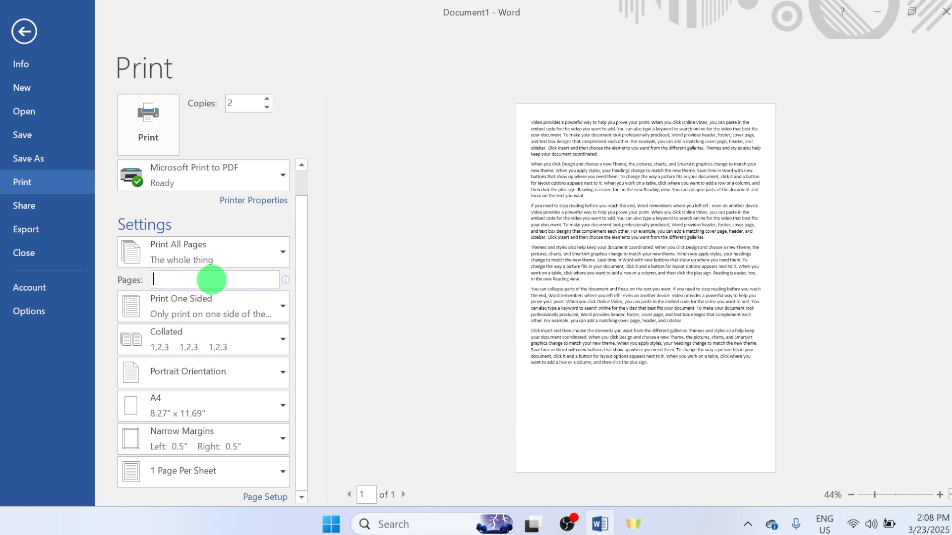
text(1,5,)
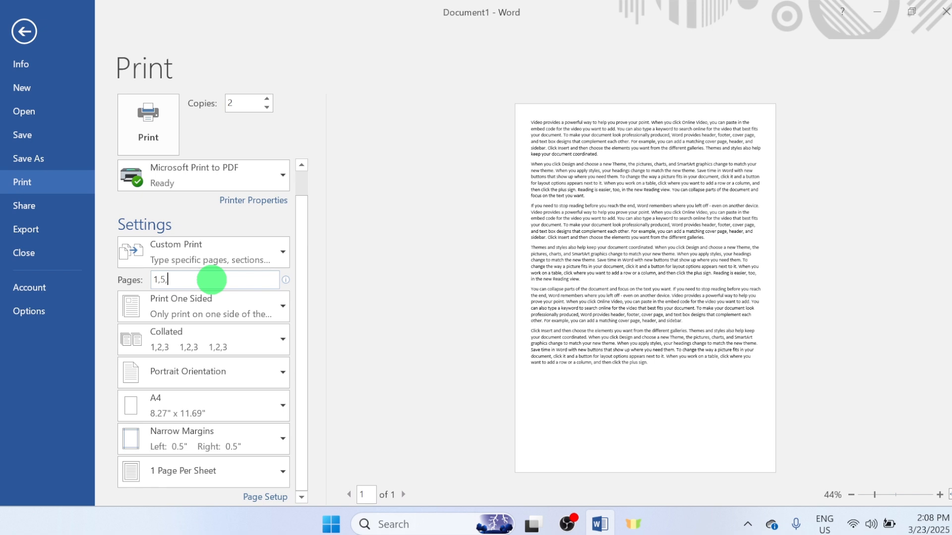
key(BackSpace)
key(BackSpace)
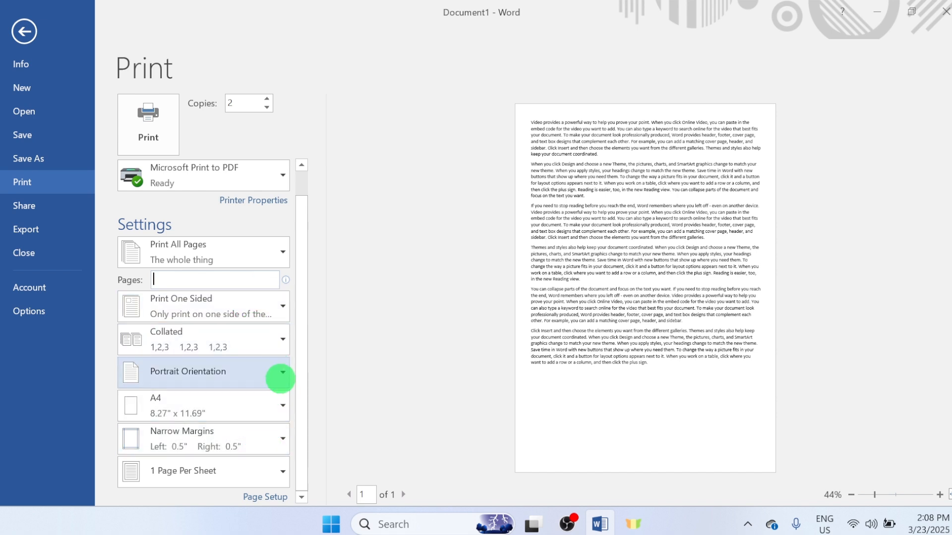
- Preview the printout in Landscape Orientation and switch it back to Portrait Orientation
click(282, 373)
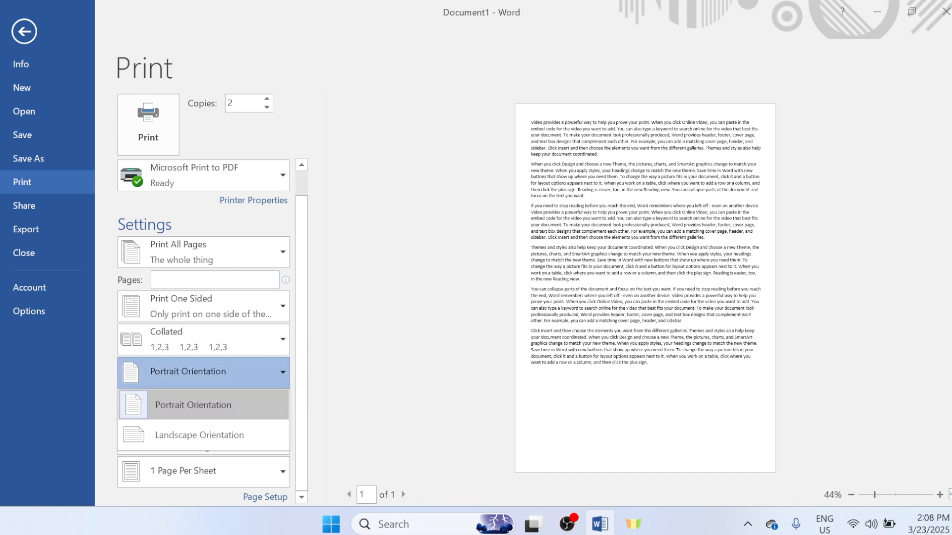
click(228, 435)
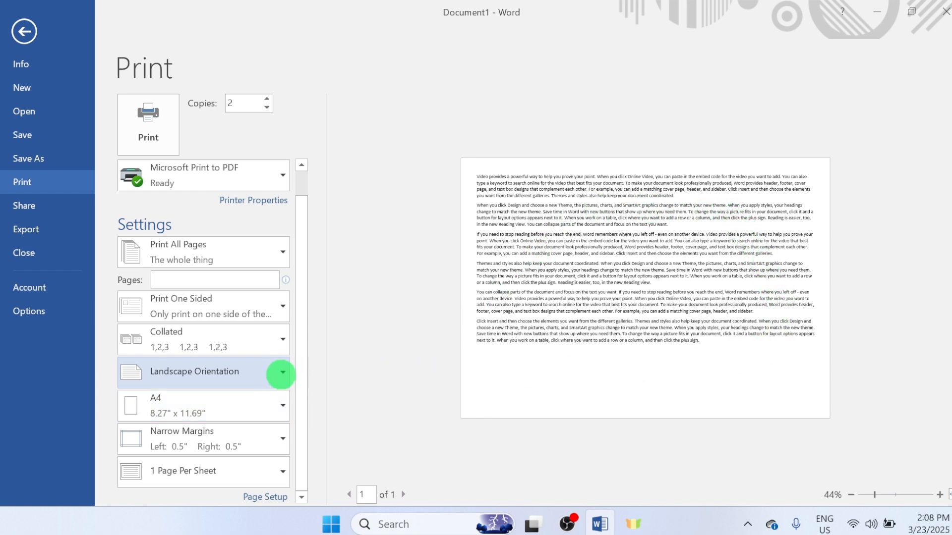
click(282, 372)
click(240, 399)
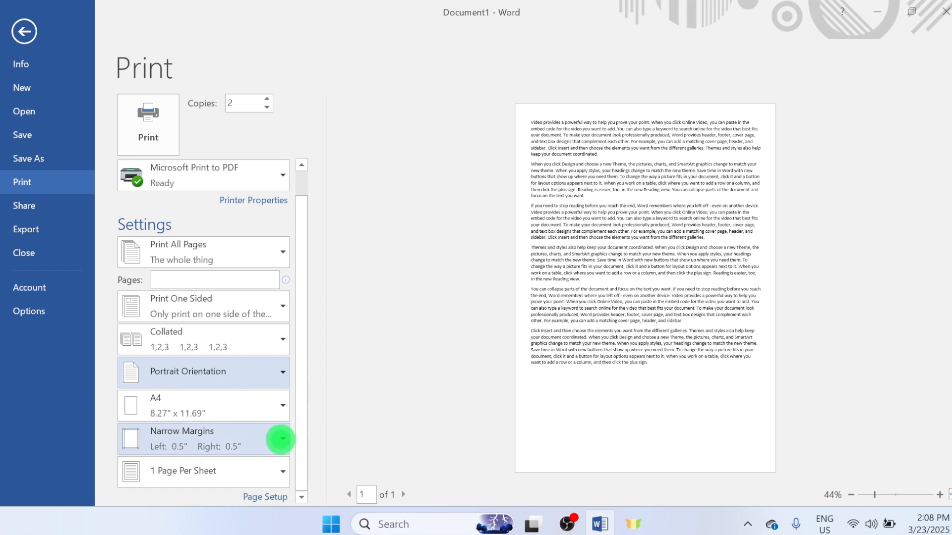
- Review the margin presets offered in the print settings and return to the document's editing view
click(278, 437)
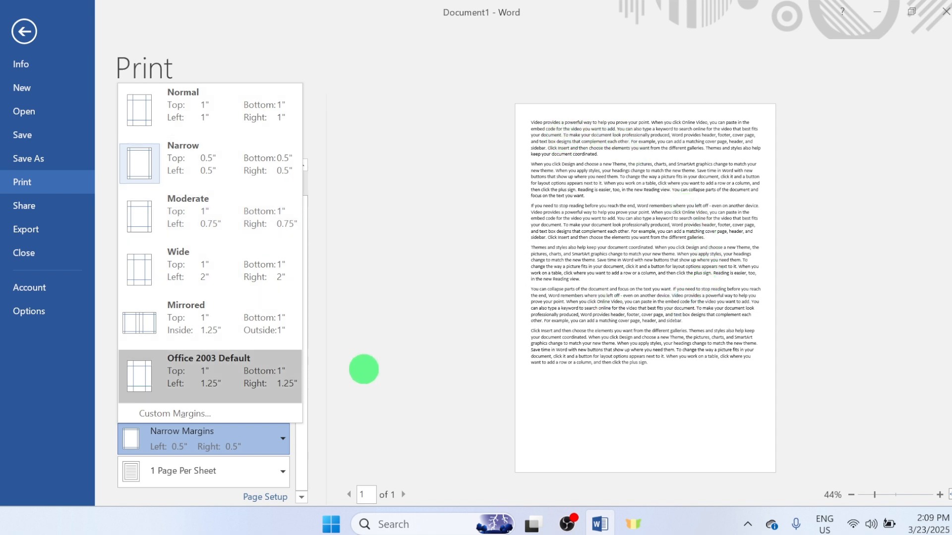
click(363, 370)
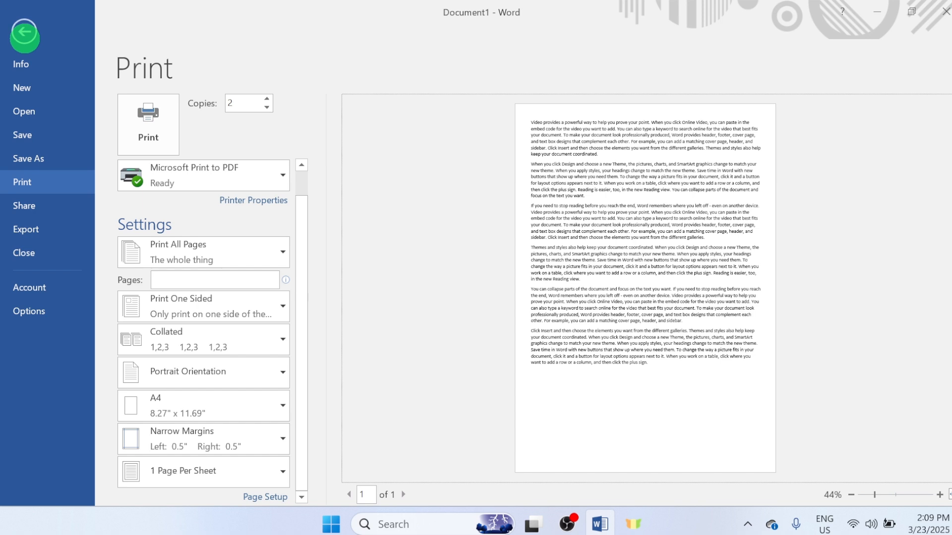
click(24, 32)
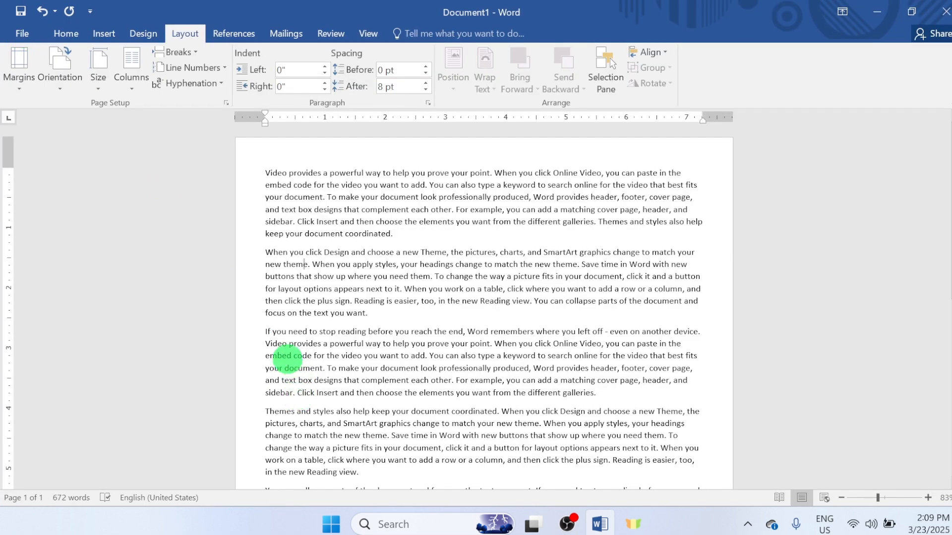